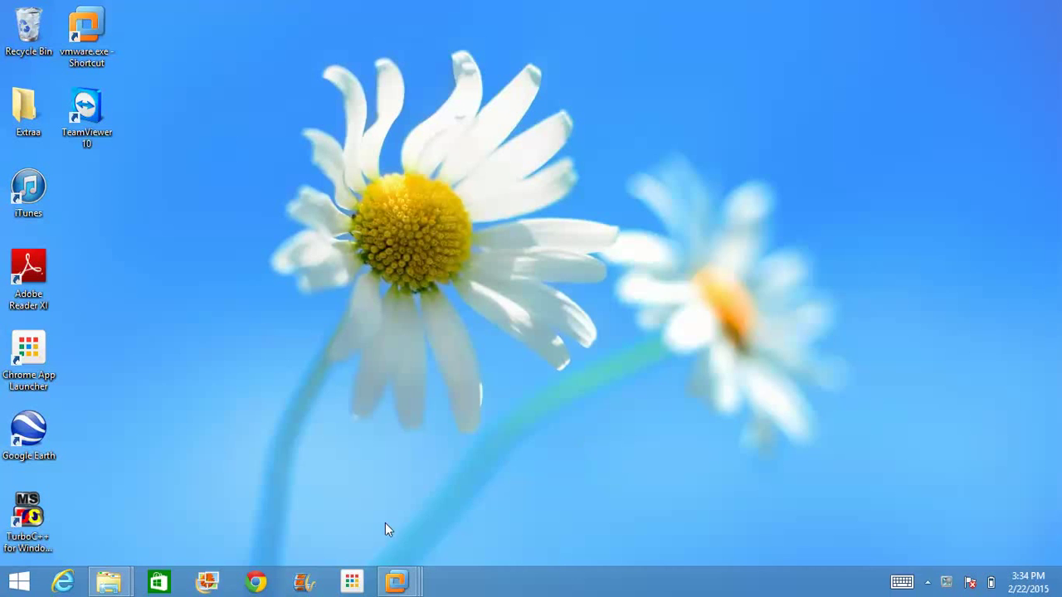
Step: Switch to the P8Demo virtual machine using its VMware taskbar preview thumbnail
{"action": "mouse_move", "coordinate": [397, 587]}
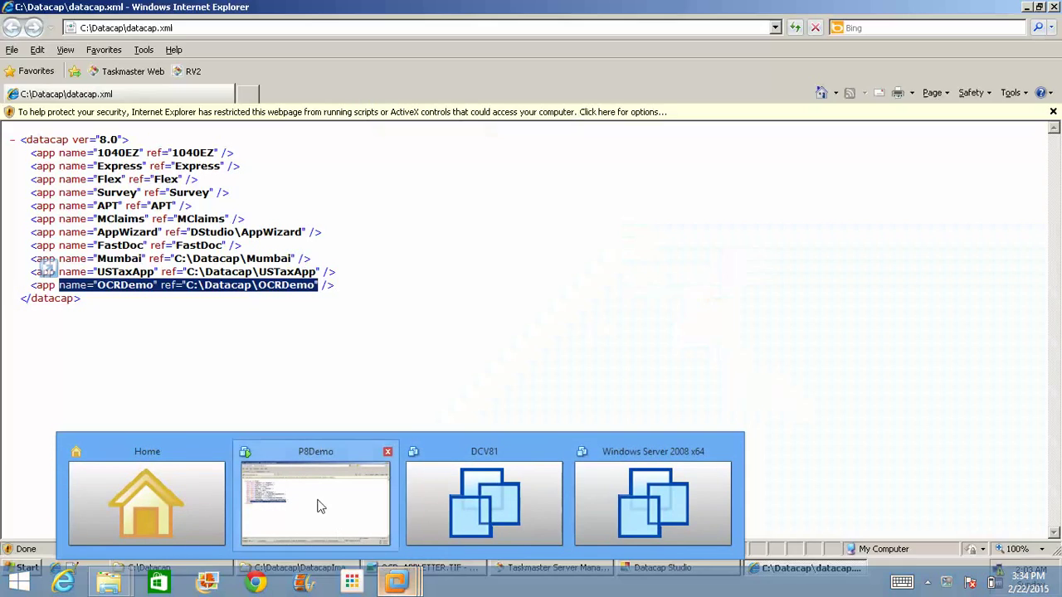
{"action": "left_click", "coordinate": [316, 504]}
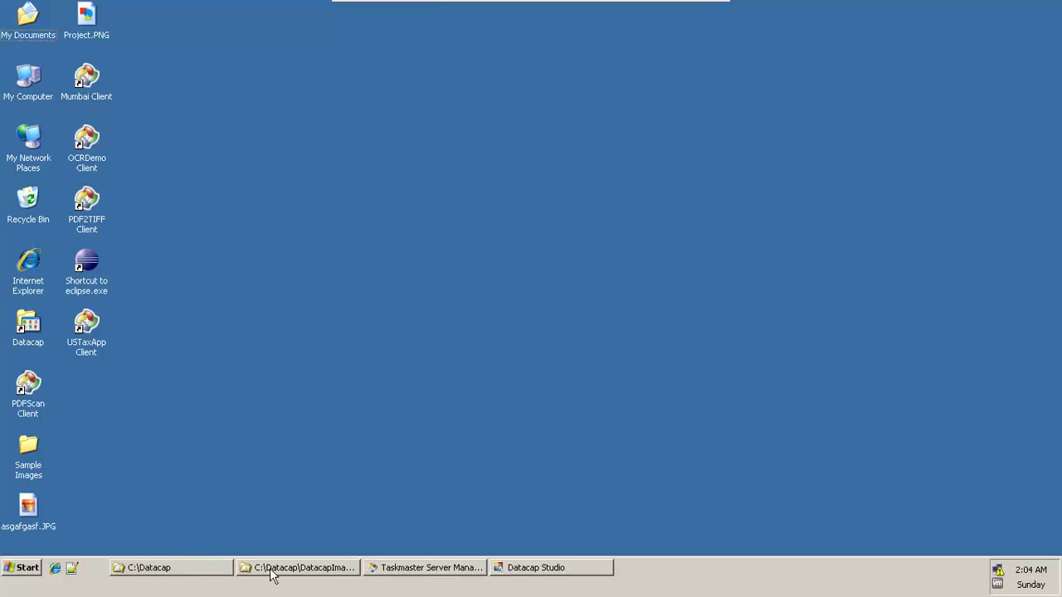
Step: Browse Explorer to C:\Datacap\OCRDemo\images to confirm OCR_APPLETTER.TIF, then return to Datacap Studio
{"action": "left_click", "coordinate": [311, 568]}
{"action": "left_click", "coordinate": [451, 372]}
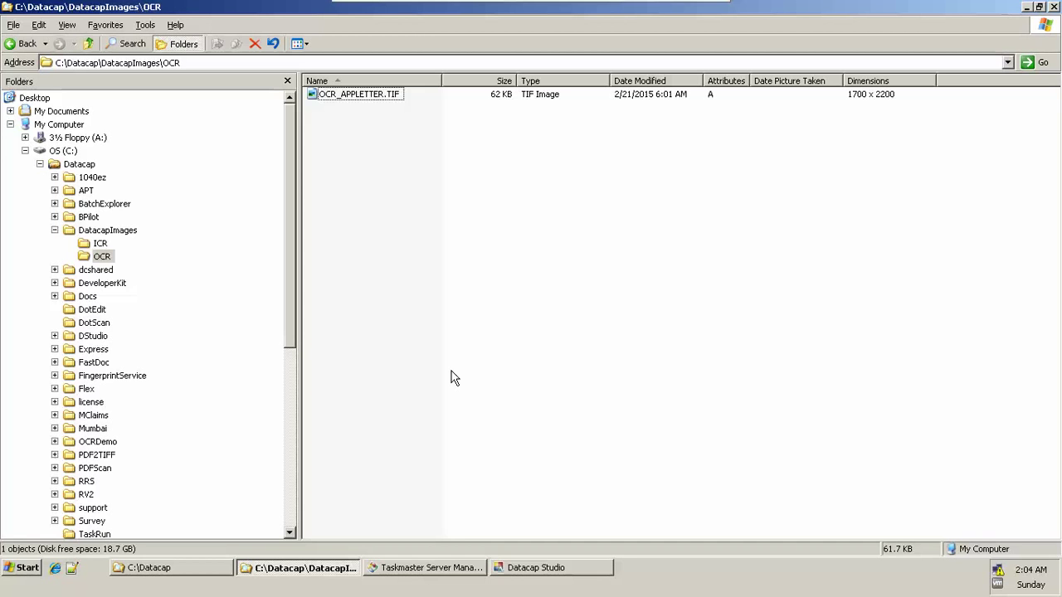
{"action": "key", "text": "BackSpace"}
{"action": "key", "text": "BackSpace"}
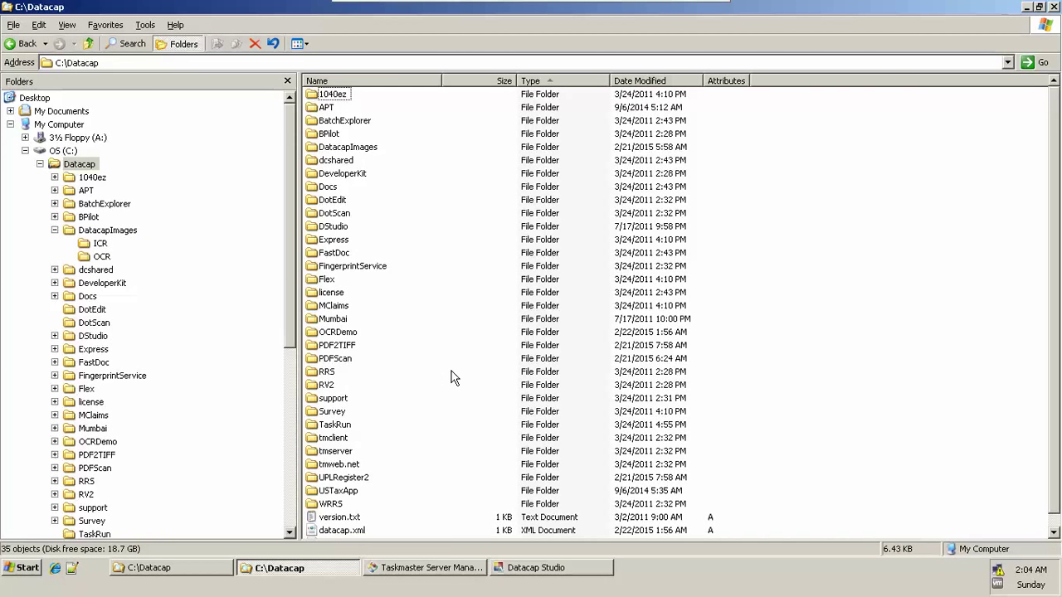
{"action": "key", "text": "o"}
{"action": "key", "text": "Return"}
{"action": "key", "text": "i"}
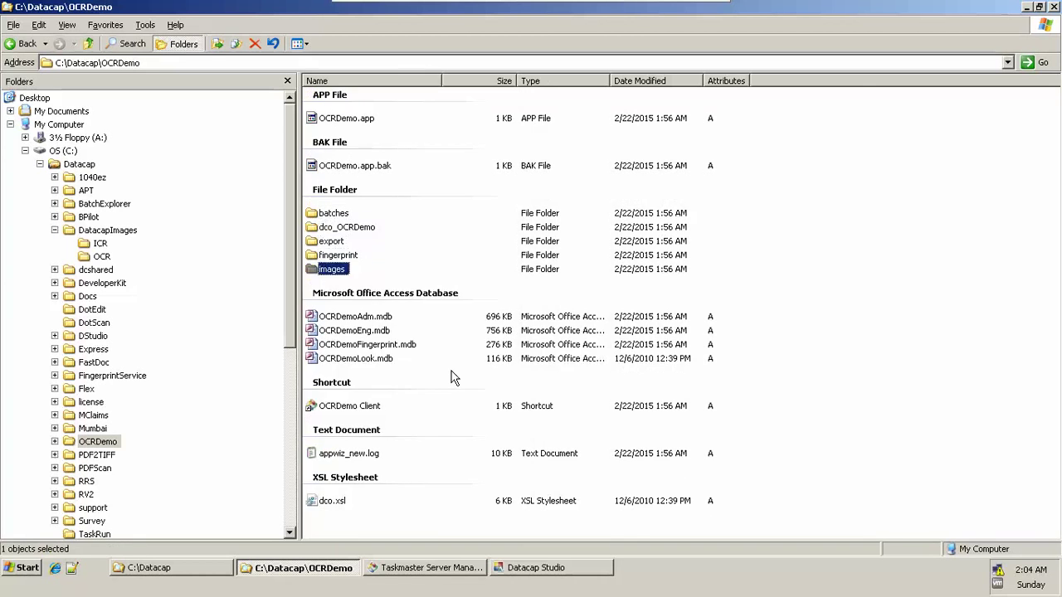
{"action": "key", "text": "Return"}
{"action": "key", "text": "o"}
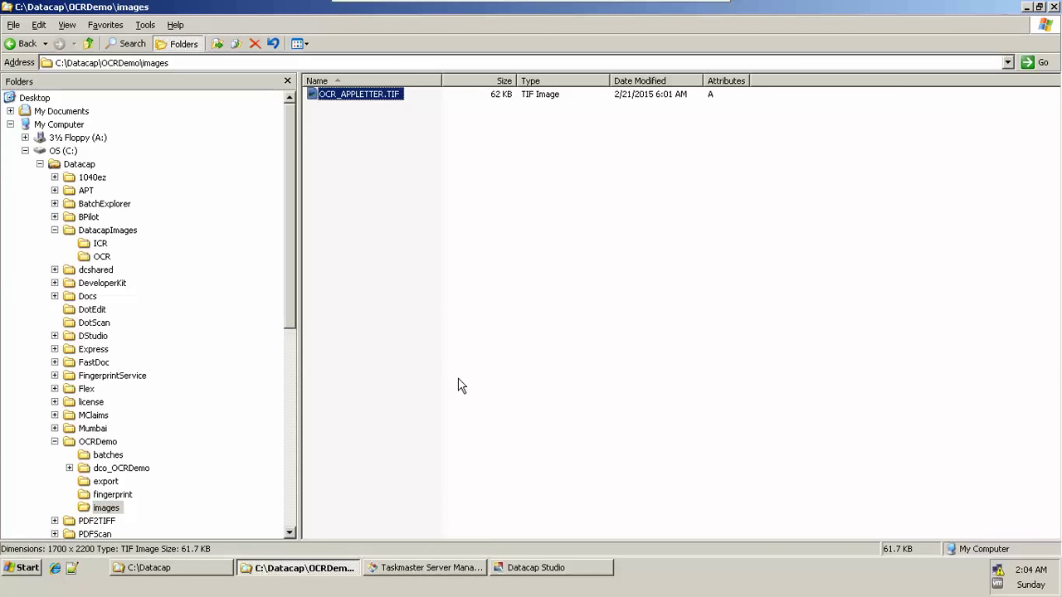
{"action": "left_click", "coordinate": [551, 569]}
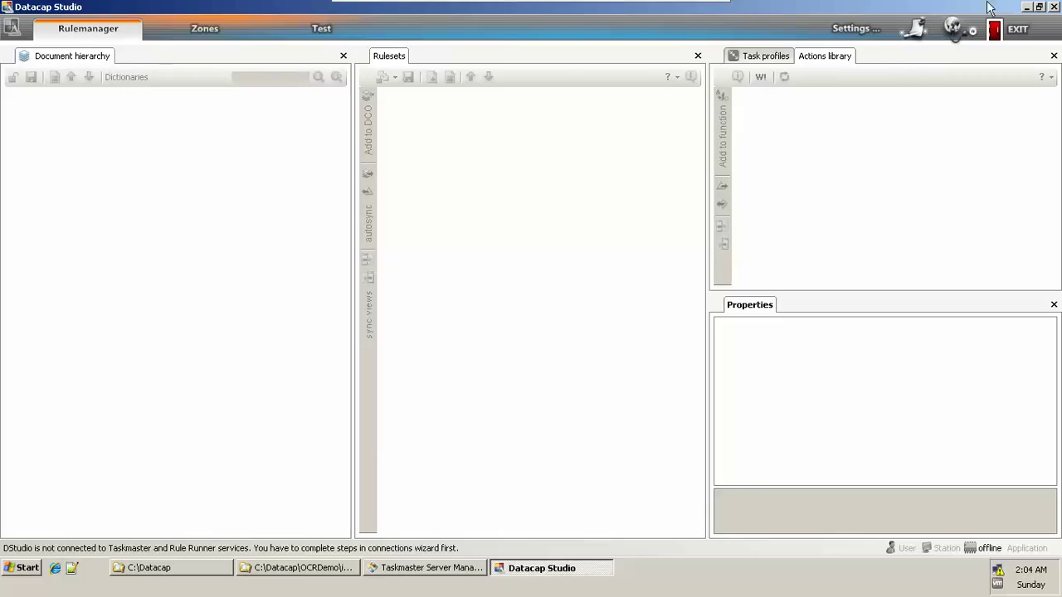
Step: Check OCRDemo in the Connection wizard, enter the Taskmaster login credentials and finish
{"action": "left_click", "coordinate": [955, 30]}
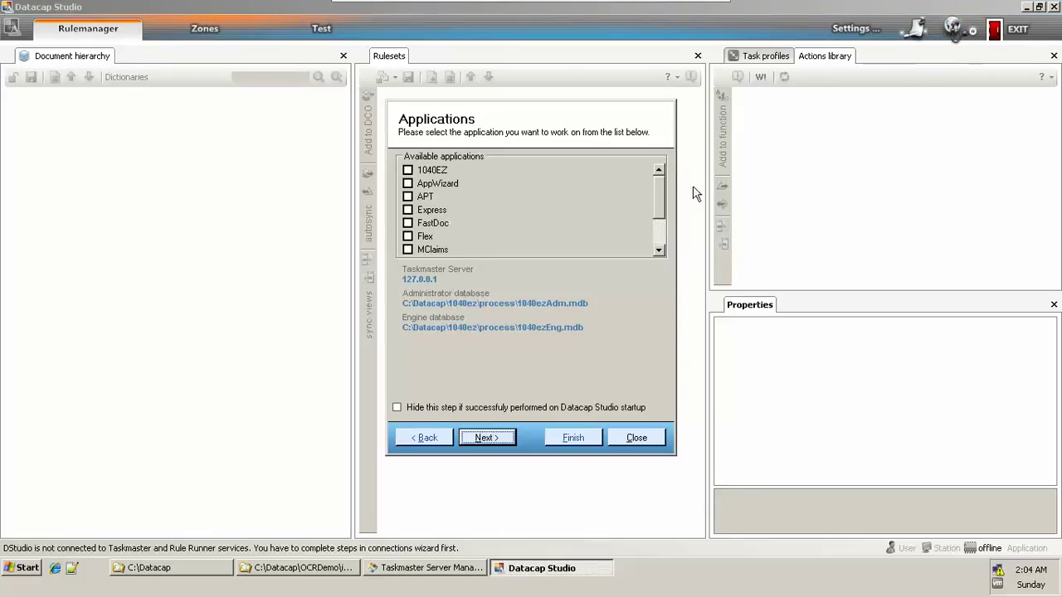
{"action": "left_click", "coordinate": [575, 221]}
{"action": "key", "text": "o"}
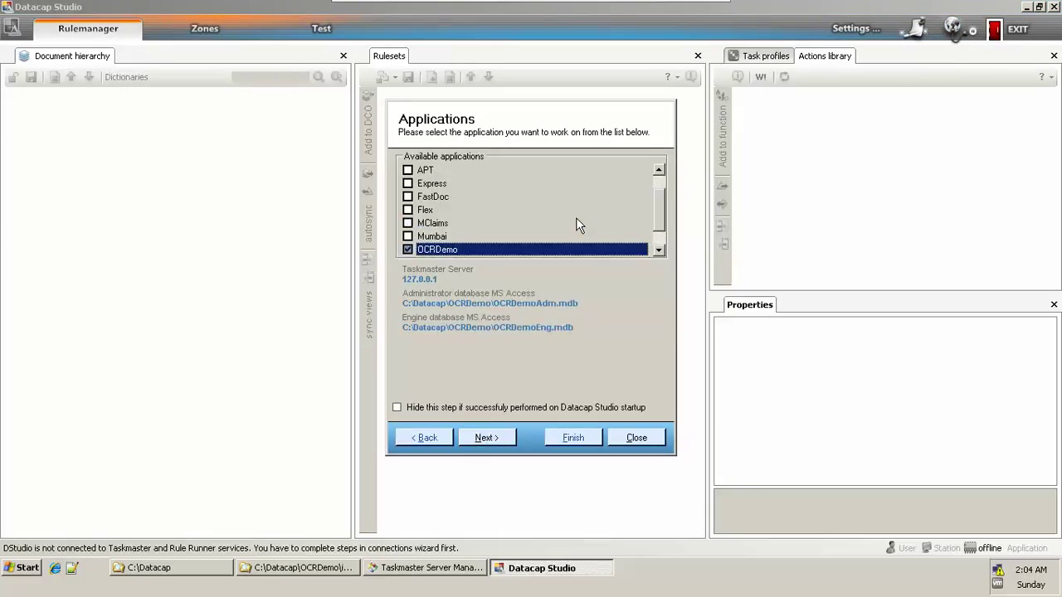
{"action": "key", "text": "Return"}
{"action": "type", "text": "admin"}
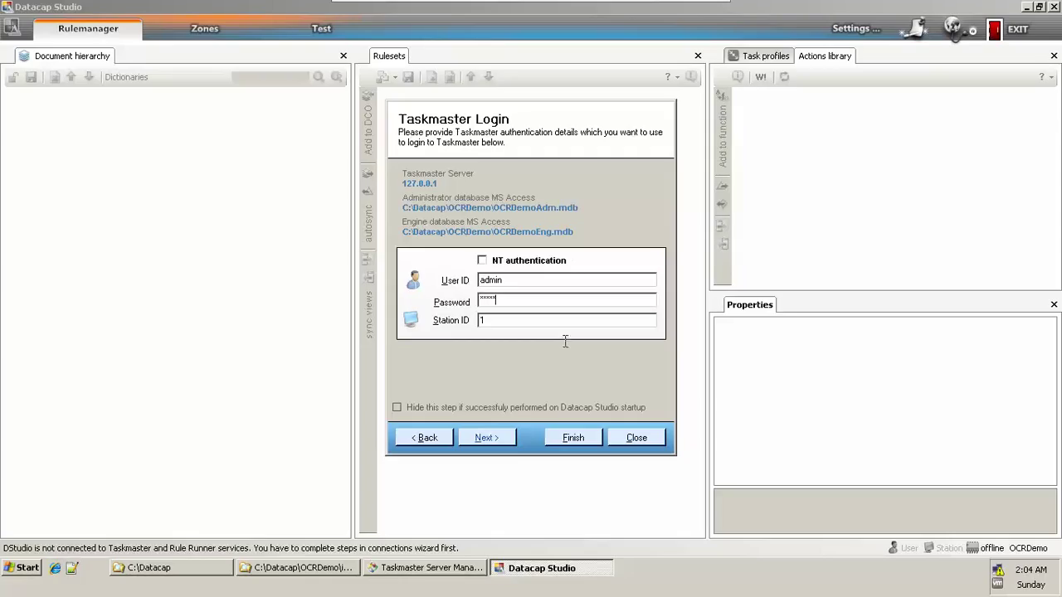
{"action": "left_click", "coordinate": [571, 438]}
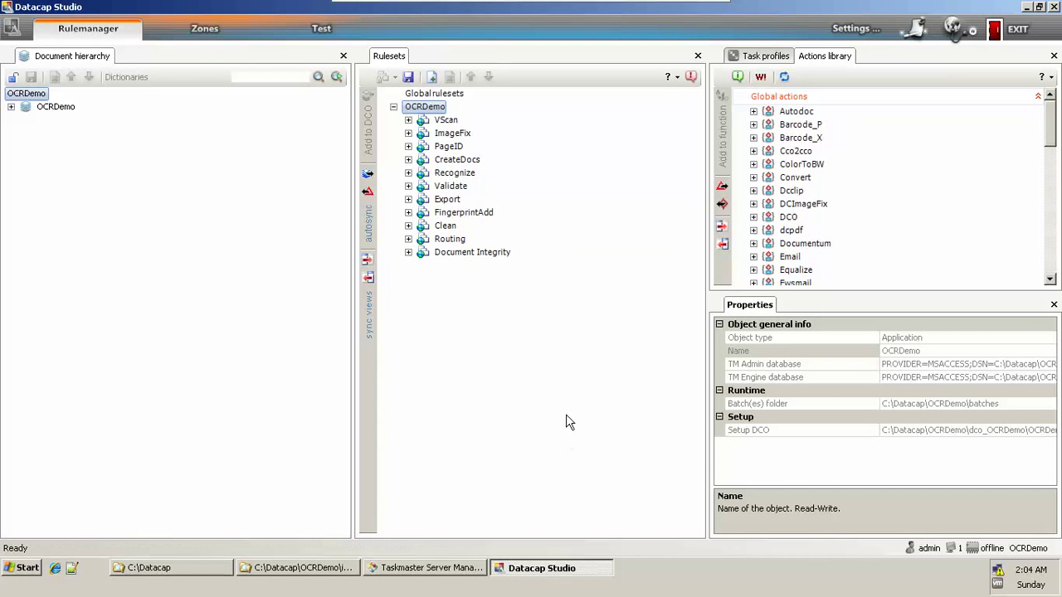
Step: Expand VScan down to Batch Function 1 and select its SetSourceDirectory action
{"action": "key", "text": "Down"}
{"action": "key", "text": "Right"}
{"action": "key", "text": "Right"}
{"action": "key", "text": "Right"}
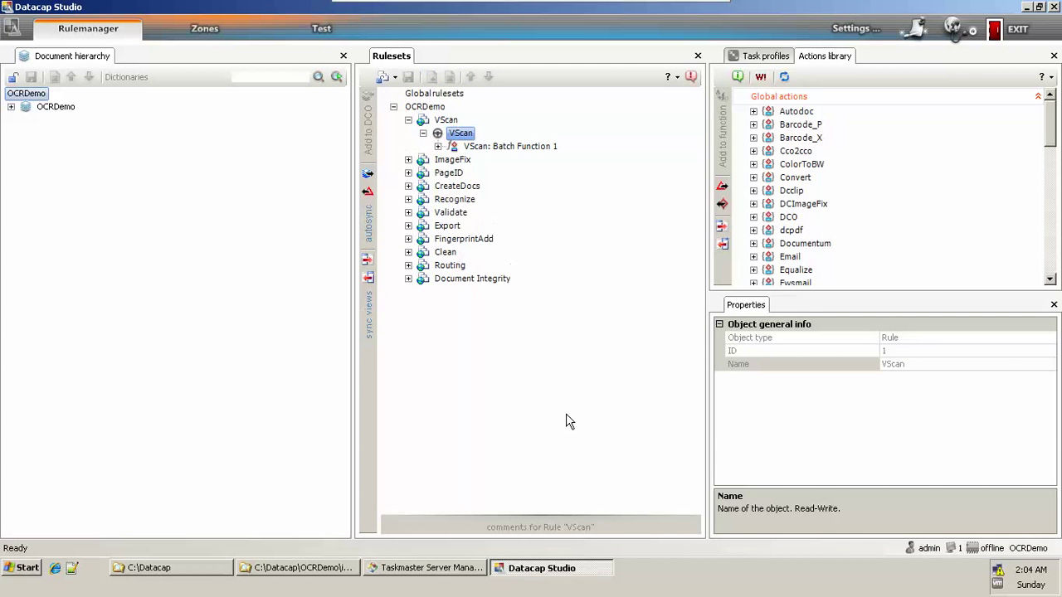
{"action": "key", "text": "Down"}
{"action": "key", "text": "Right"}
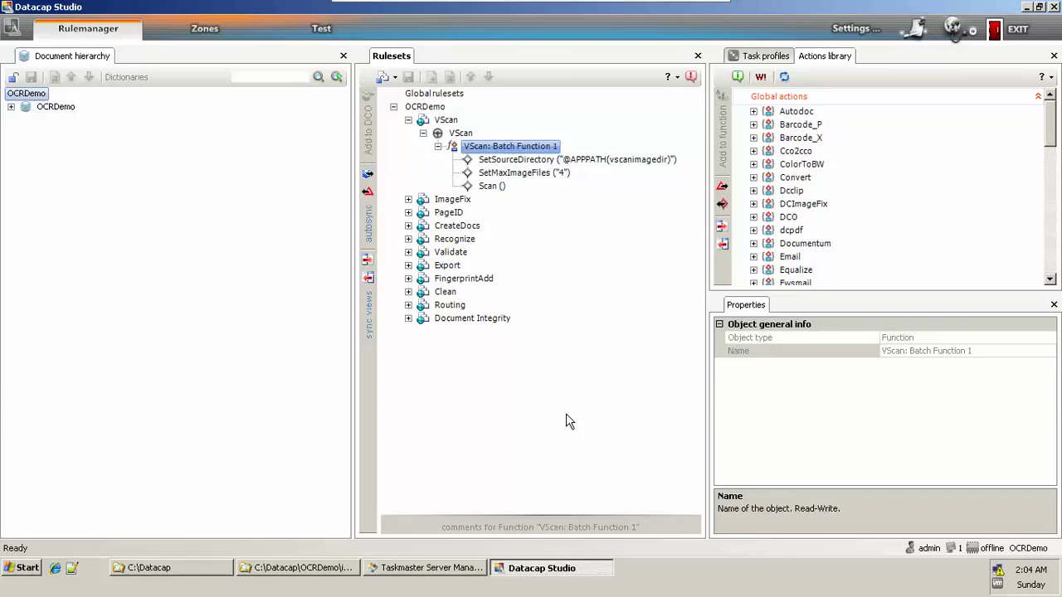
{"action": "key", "text": "Down"}
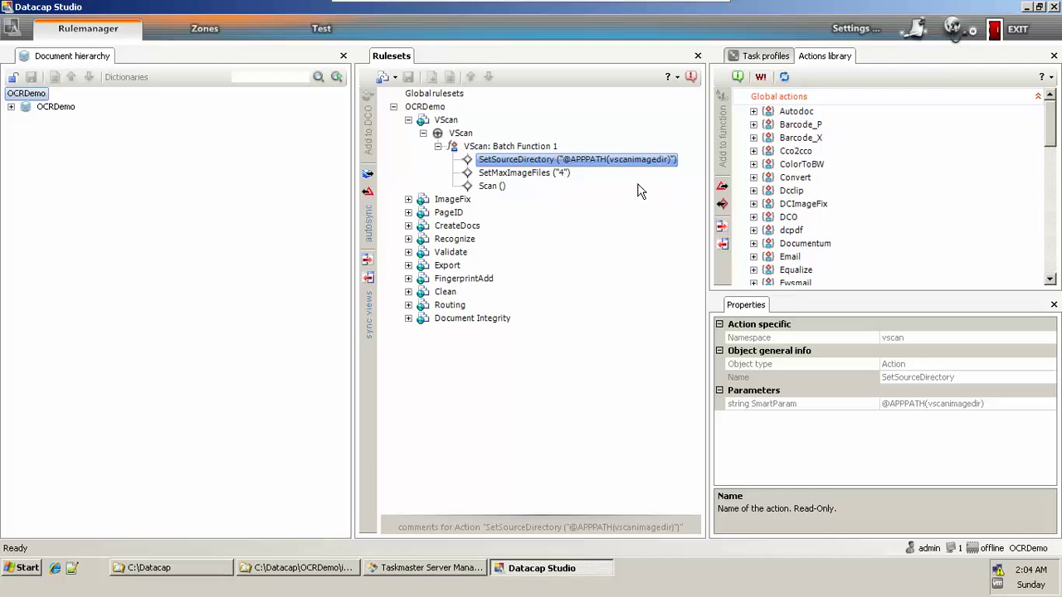
Step: Launch Taskmaster Application Manager from Start > Programs > Datacap > Taskmaster Client
{"action": "key", "text": "super"}
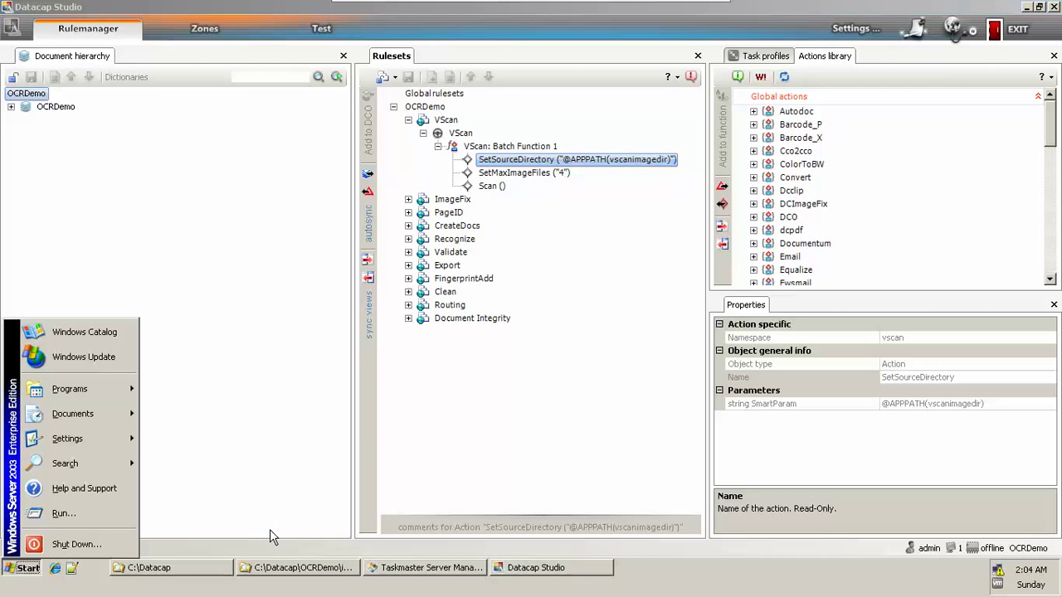
{"action": "key", "text": "p"}
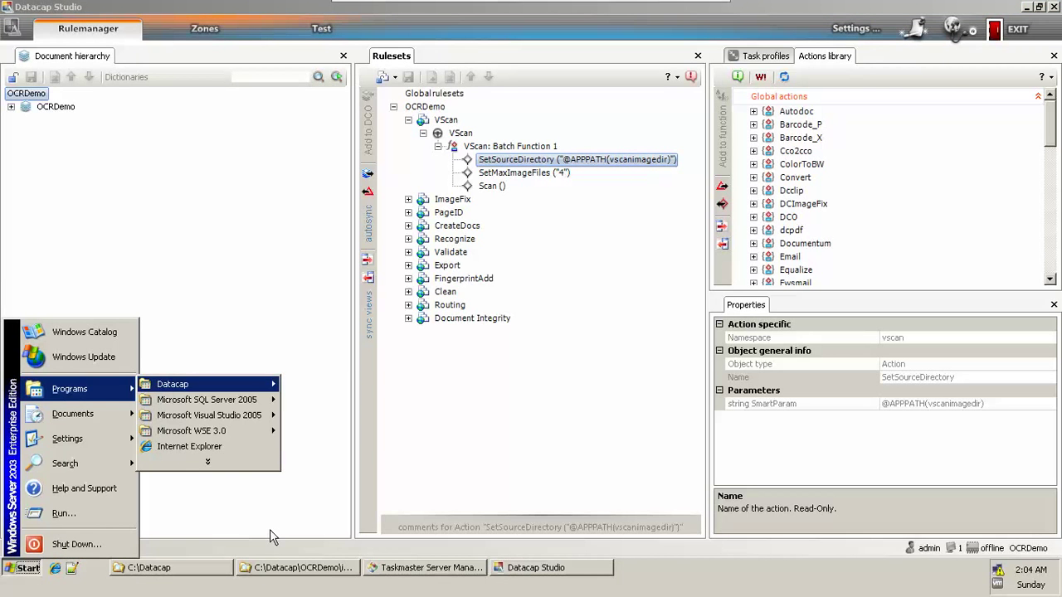
{"action": "key", "text": "Right"}
{"action": "key", "text": "Down"}
{"action": "key", "text": "Down"}
{"action": "key", "text": "Down"}
{"action": "key", "text": "Right"}
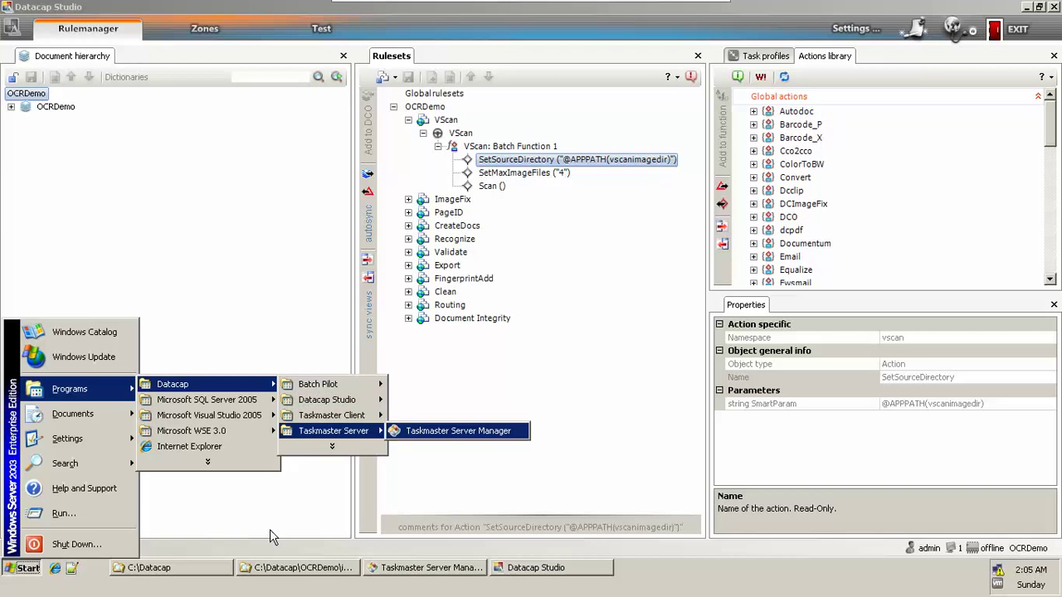
{"action": "key", "text": "Left"}
{"action": "key", "text": "Up"}
{"action": "key", "text": "Right"}
{"action": "key", "text": "Down"}
{"action": "key", "text": "Down"}
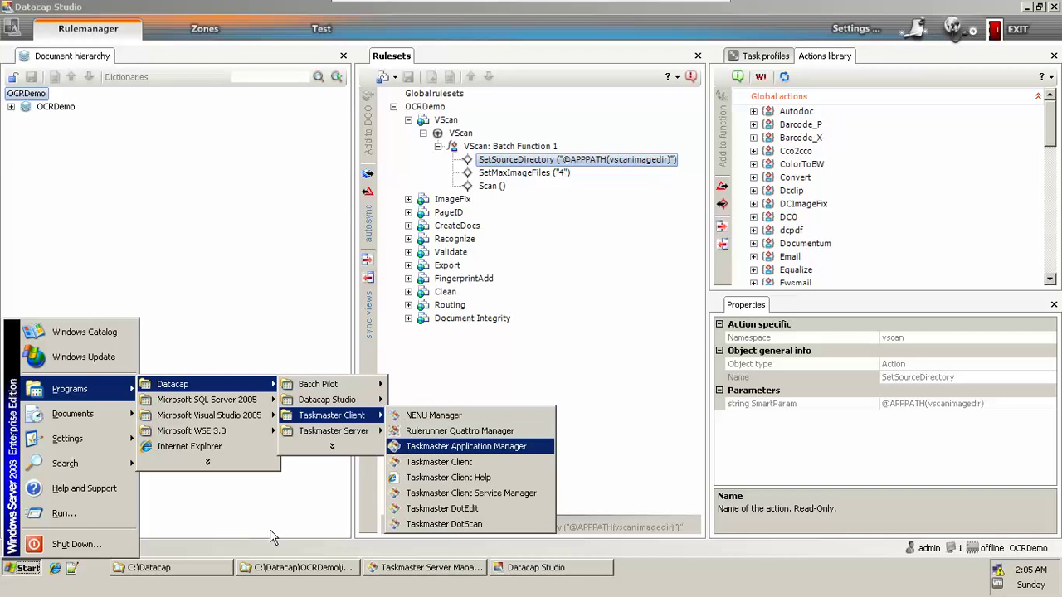
{"action": "key", "text": "Return"}
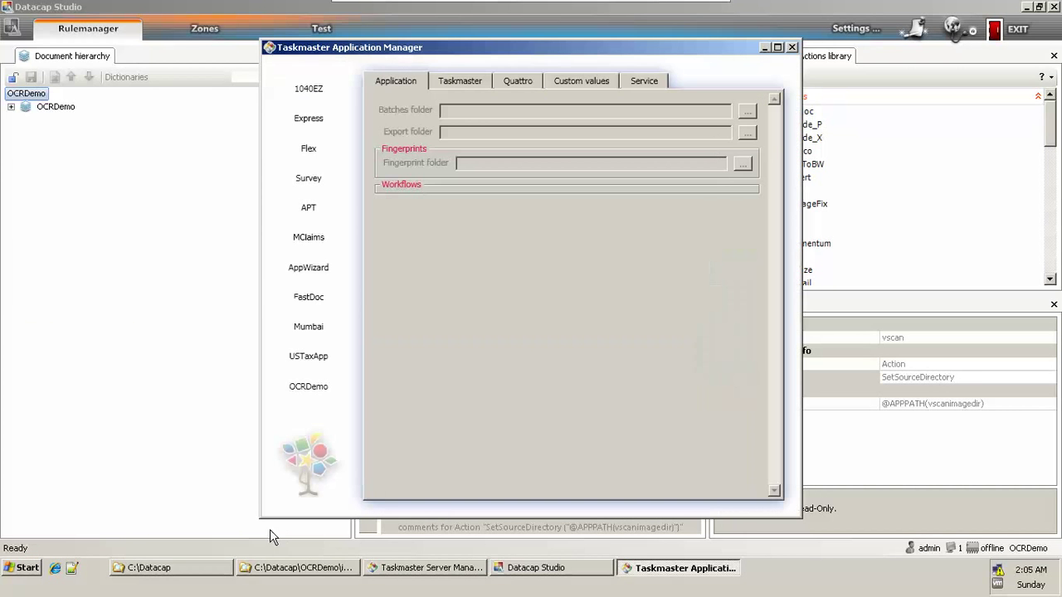
Step: Select OCRDemo's VScan source folder path and compare it with the Explorer images window
{"action": "left_click", "coordinate": [312, 389]}
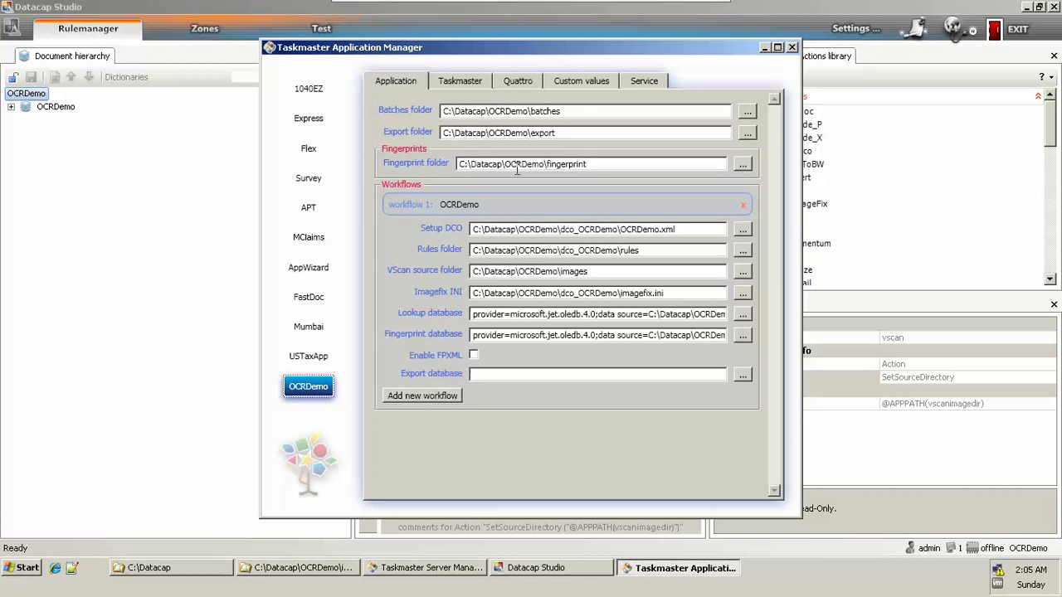
{"action": "left_click", "coordinate": [455, 268]}
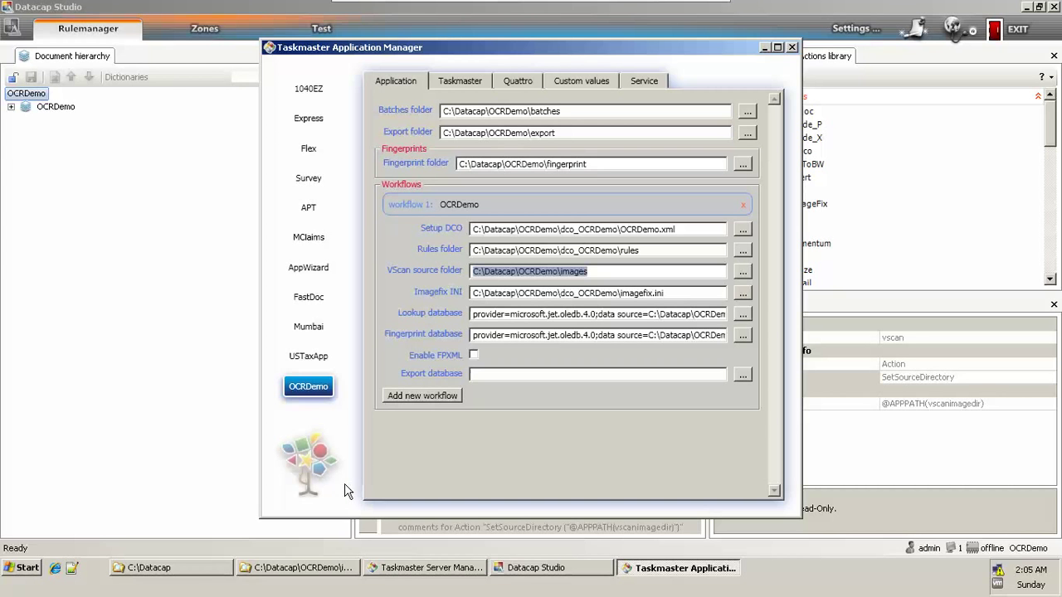
{"action": "left_click", "coordinate": [299, 573]}
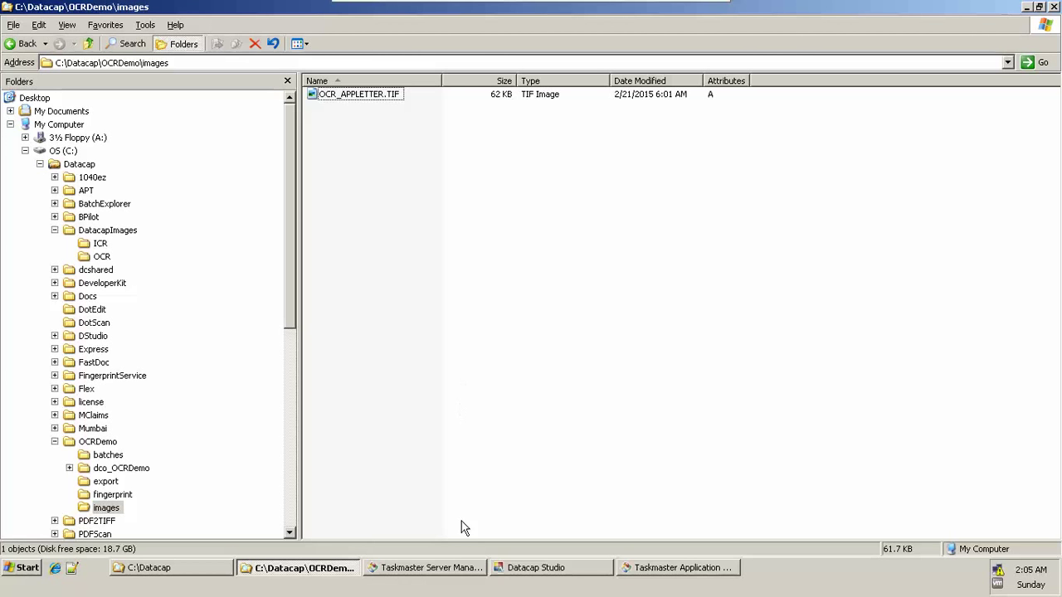
Step: In the Test workspace, create a new batch at VScan, run it, advance it, and view page TM000001
{"action": "left_click", "coordinate": [571, 569]}
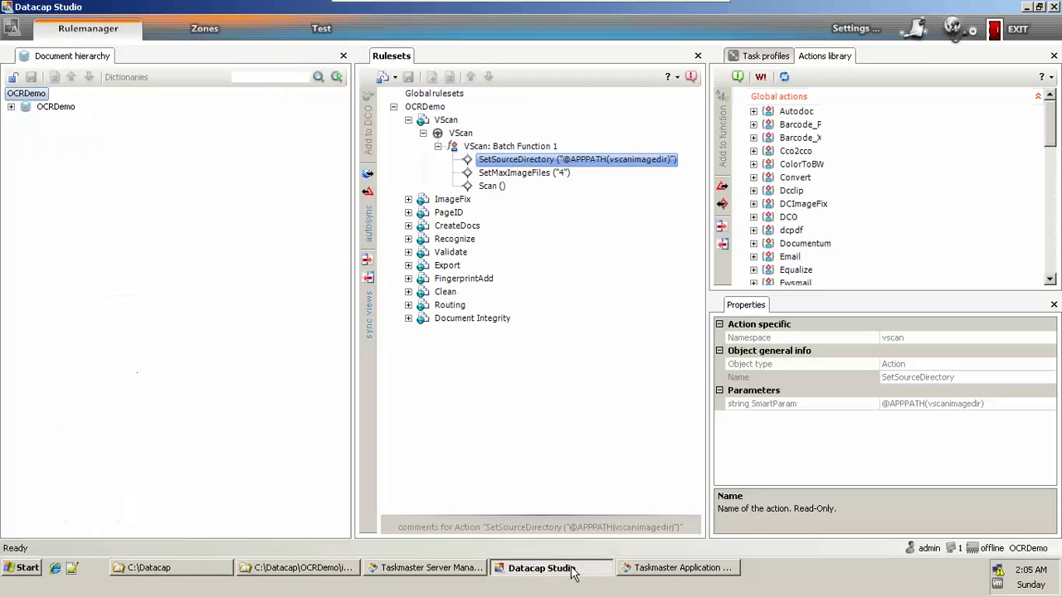
{"action": "left_click", "coordinate": [322, 31]}
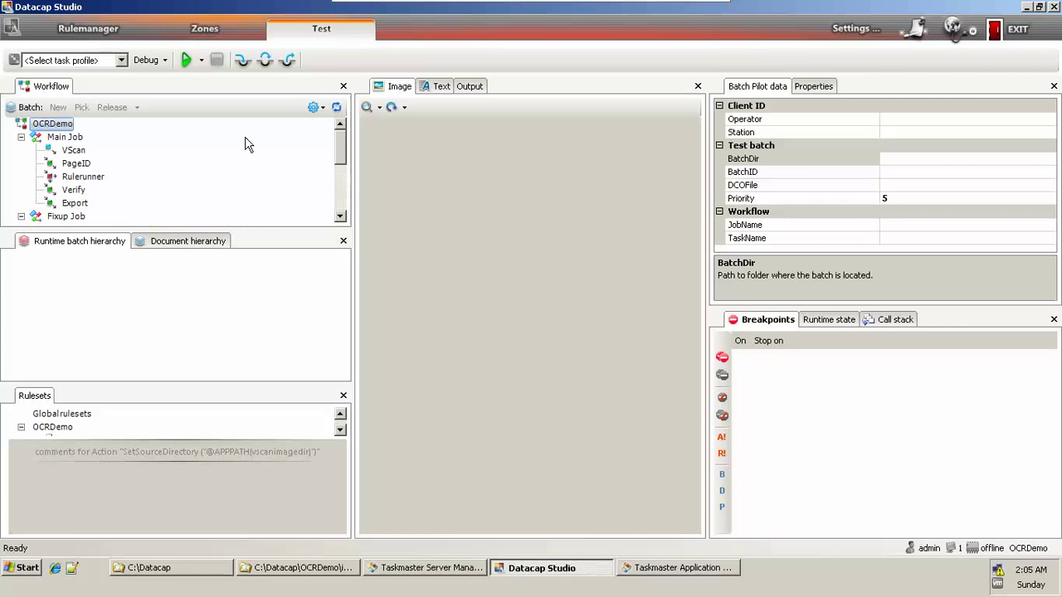
{"action": "left_click", "coordinate": [82, 151]}
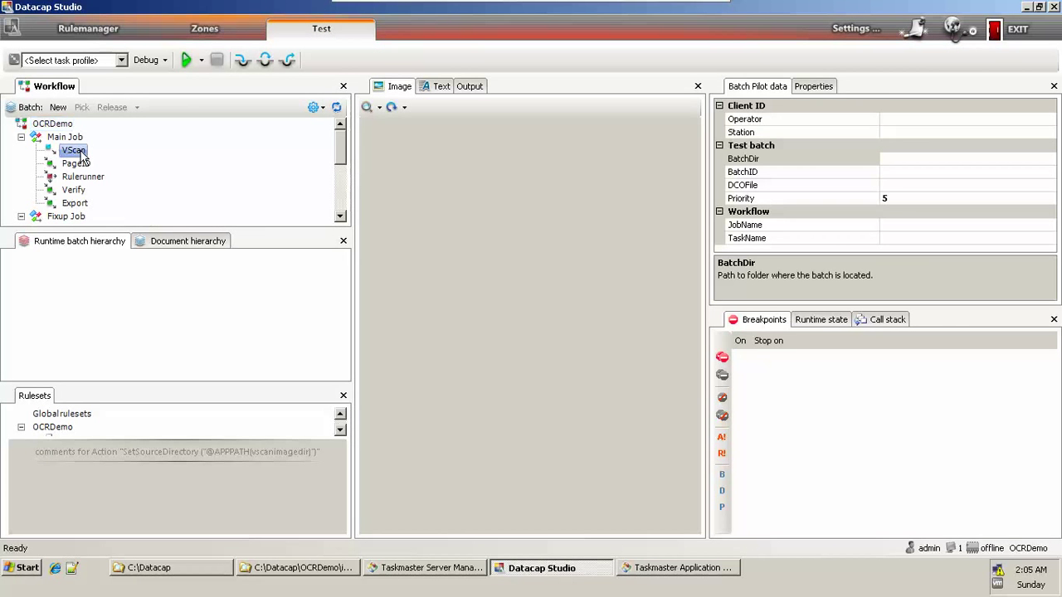
{"action": "left_click", "coordinate": [57, 107]}
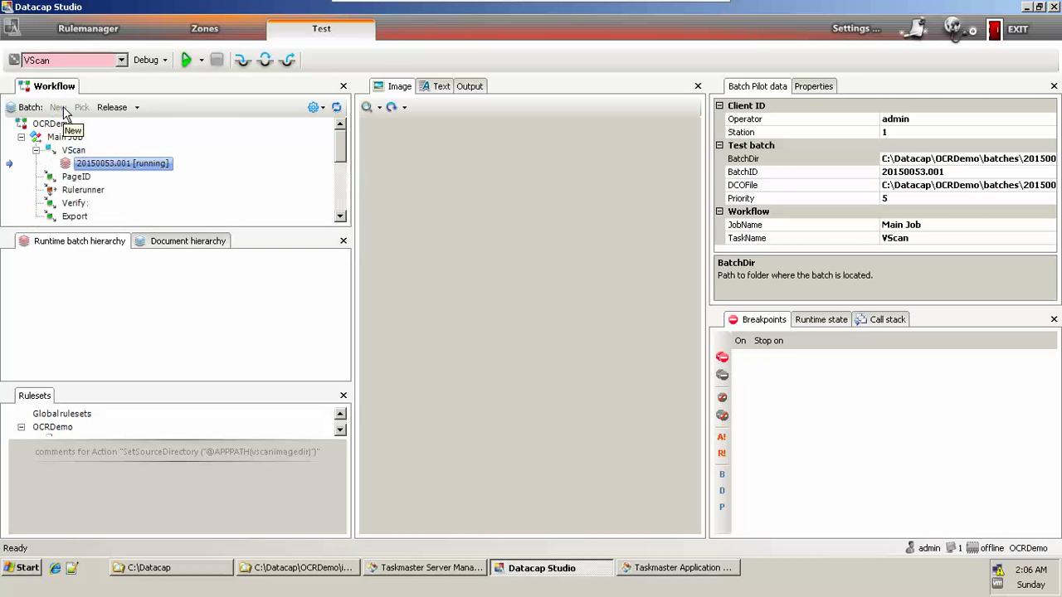
{"action": "left_click", "coordinate": [186, 60]}
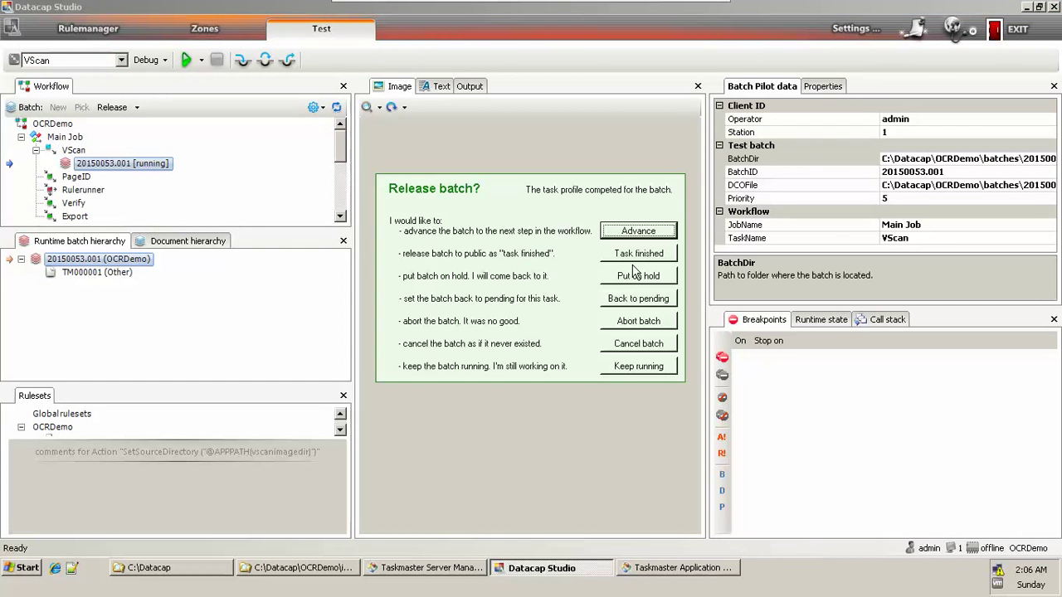
{"action": "left_click", "coordinate": [646, 236]}
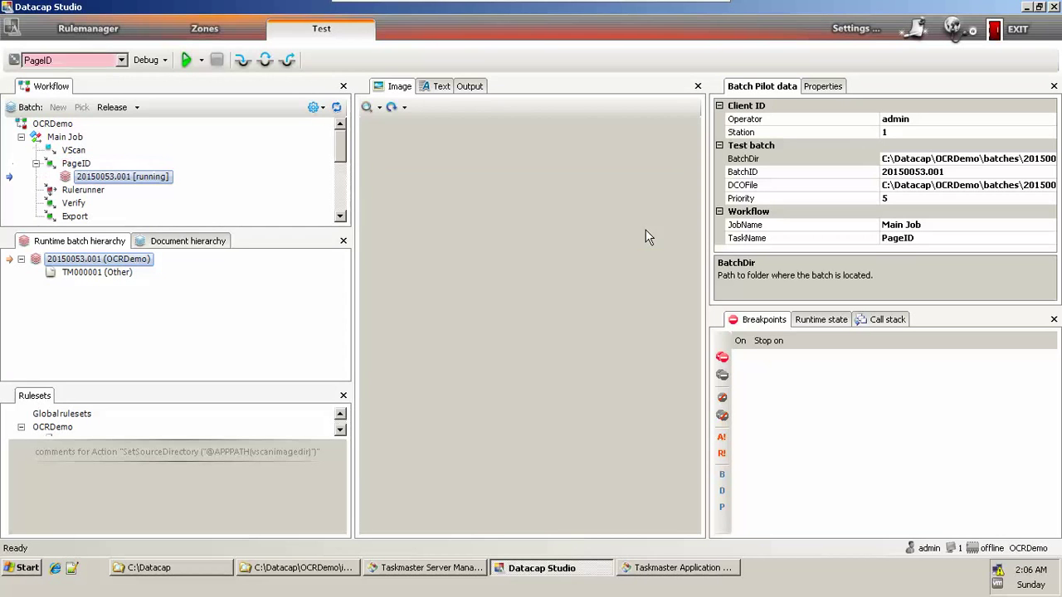
{"action": "left_click", "coordinate": [111, 272]}
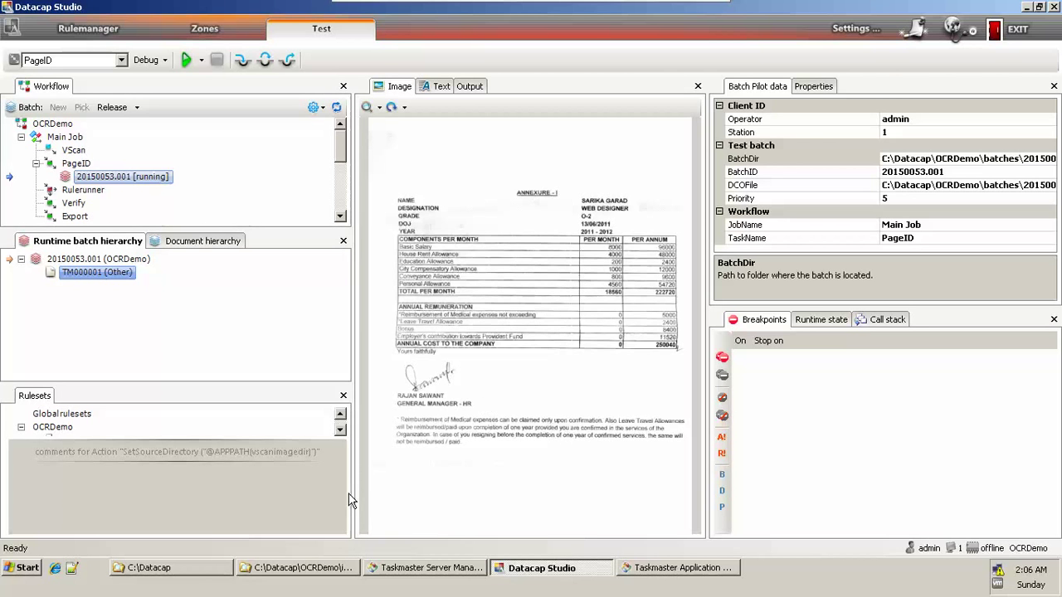
Step: Open the batch folder C:\Datacap\OCRDemo\batches\20150053.001 in Explorer
{"action": "left_click", "coordinate": [267, 571]}
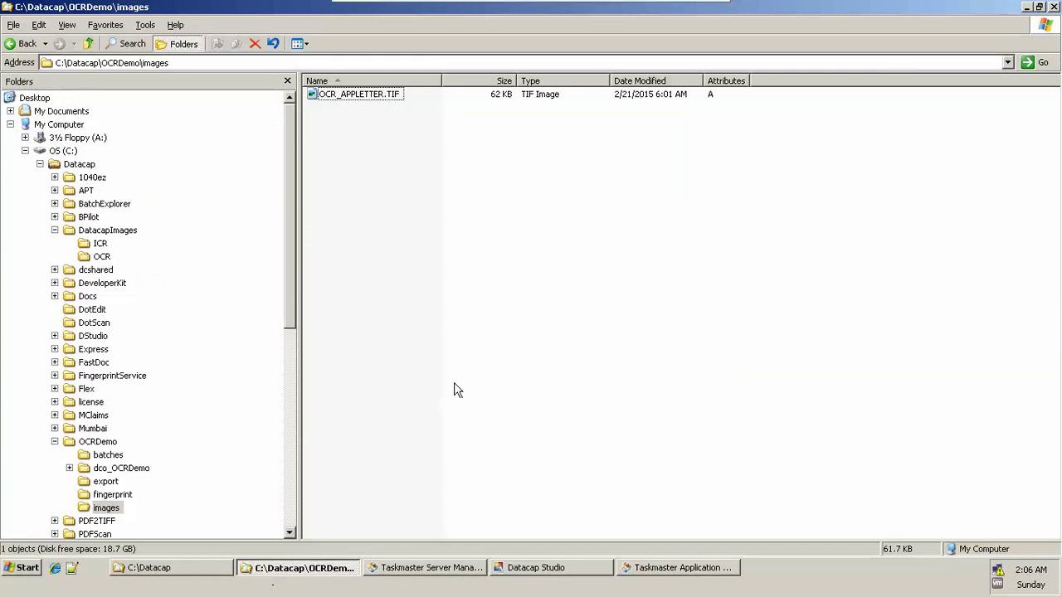
{"action": "key", "text": "BackSpace"}
{"action": "key", "text": "b"}
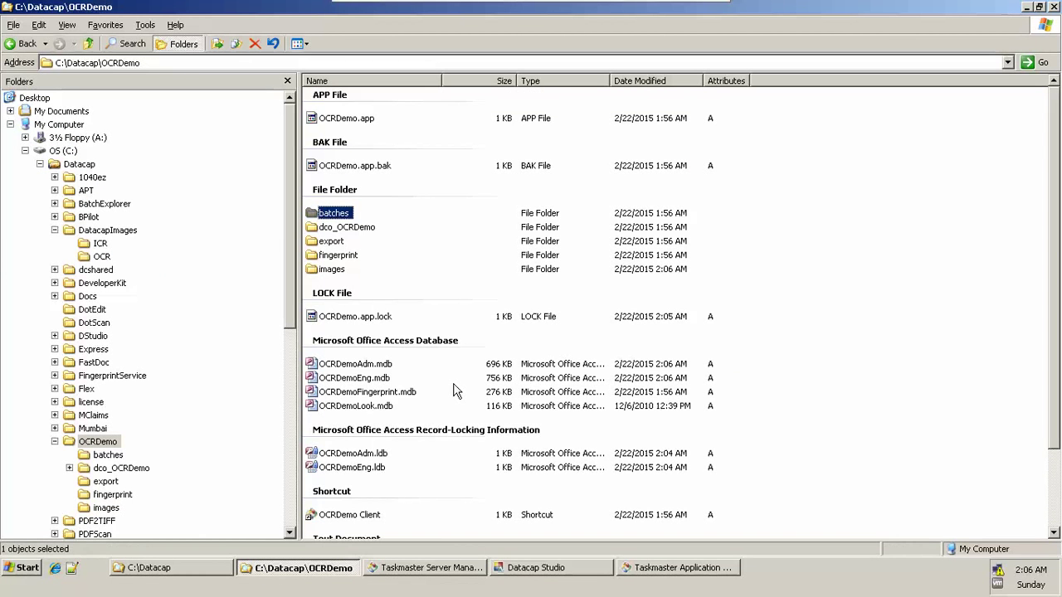
{"action": "key", "text": "Return"}
{"action": "key", "text": "2"}
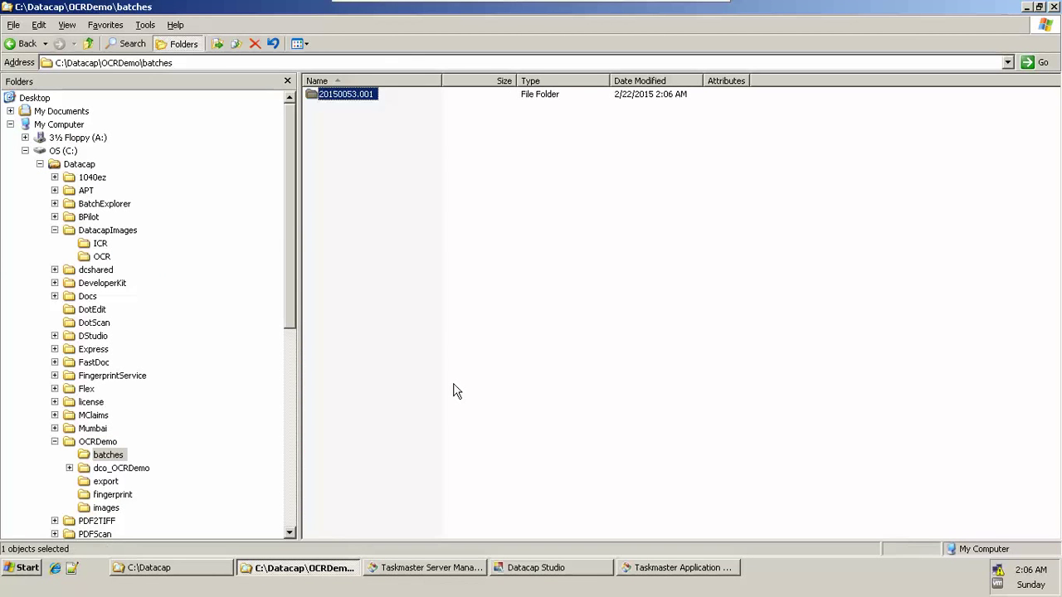
{"action": "key", "text": "Return"}
{"action": "key", "text": "t"}
{"action": "key", "text": "p"}
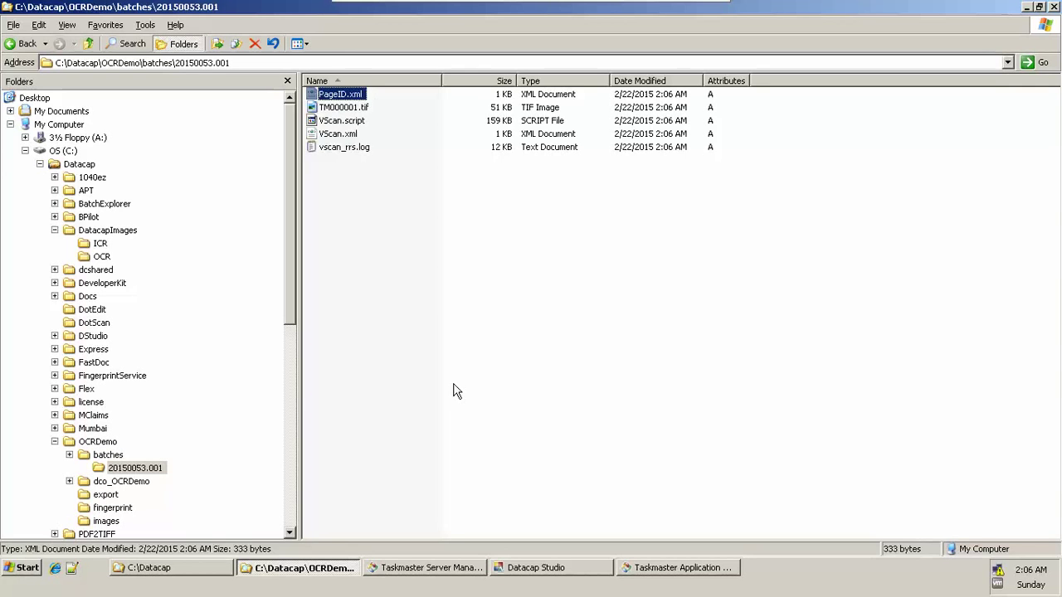
{"action": "key", "text": "v"}
{"action": "key", "text": "v"}
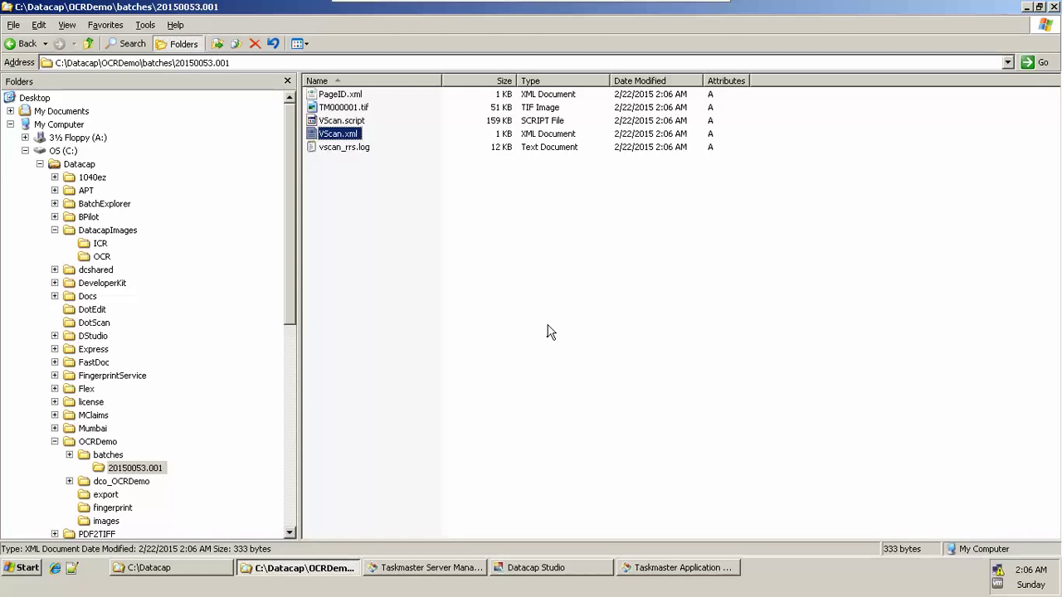
Step: Arrange the batch files by Type and turn on Show in Groups
{"action": "right_click", "coordinate": [548, 329]}
{"action": "key", "text": "Right"}
{"action": "key", "text": "Down"}
{"action": "key", "text": "Down"}
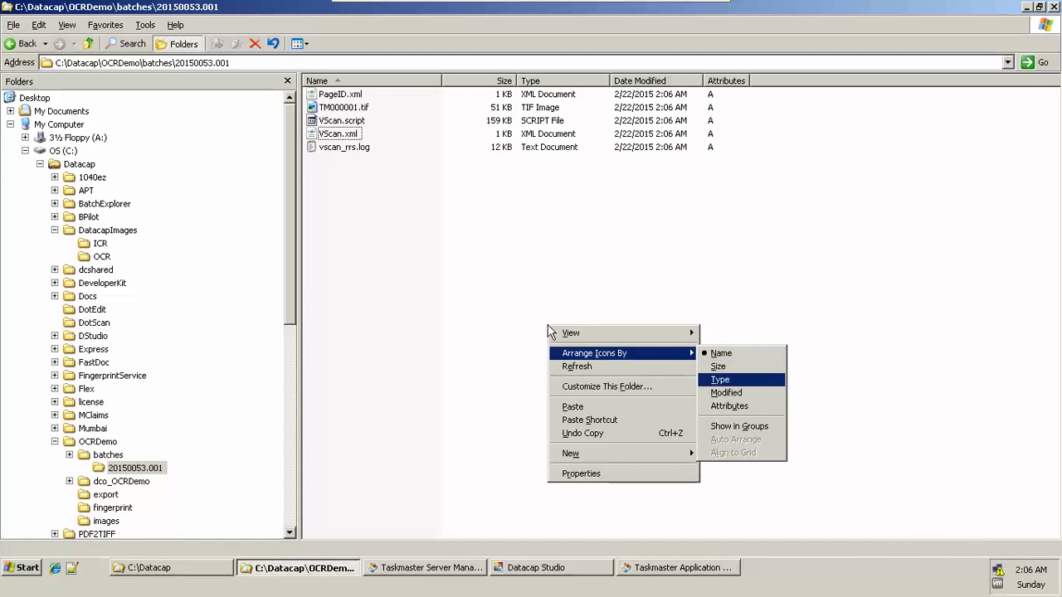
{"action": "key", "text": "Return"}
{"action": "key", "text": "shift+F10"}
{"action": "key", "text": "Down"}
{"action": "key", "text": "Down"}
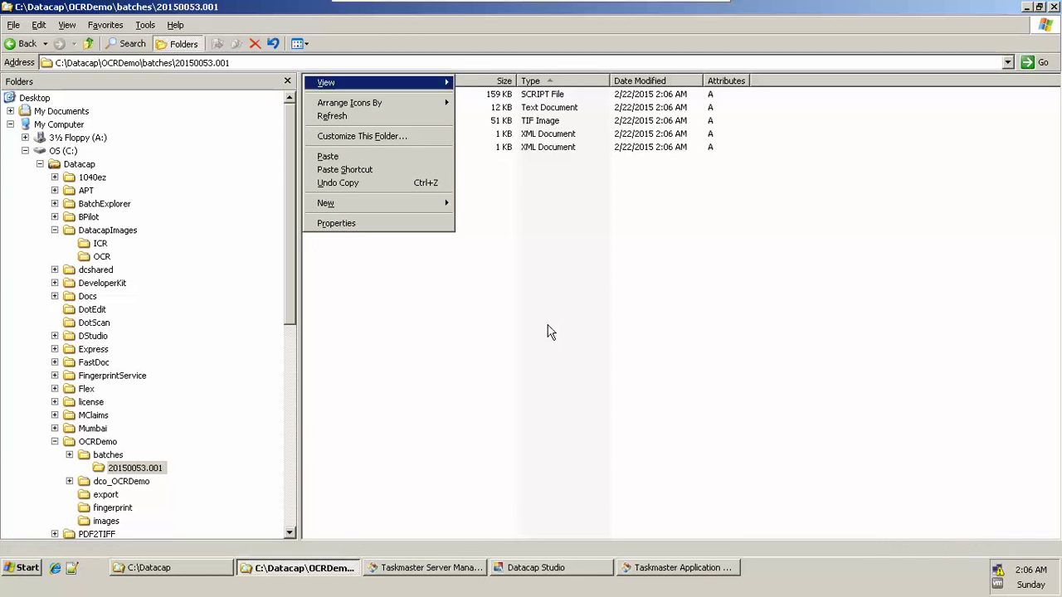
{"action": "key", "text": "Right"}
{"action": "key", "text": "Down"}
{"action": "key", "text": "Down"}
{"action": "key", "text": "Down"}
{"action": "key", "text": "Down"}
{"action": "key", "text": "Down"}
{"action": "key", "text": "Return"}
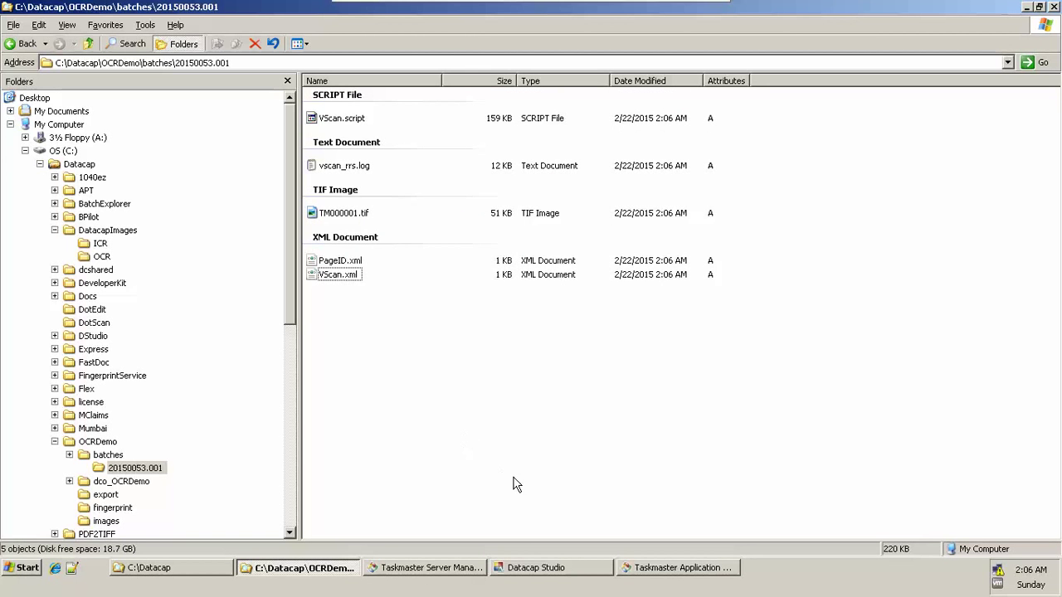
Step: On the Zones tab, expand <Global> fingerprints and select 555 [Other] to view its template
{"action": "left_click", "coordinate": [576, 569]}
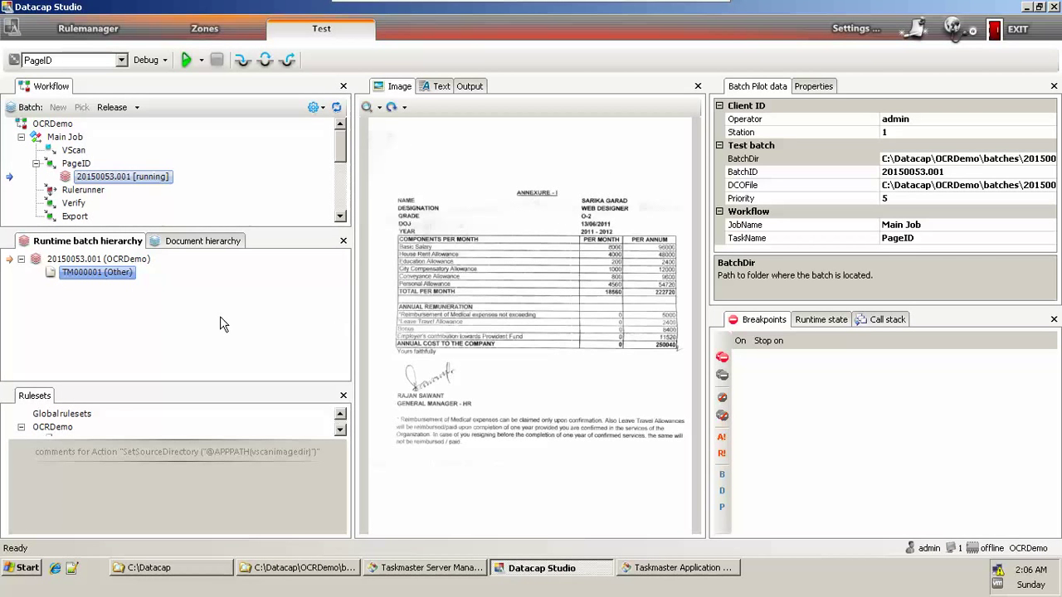
{"action": "left_click", "coordinate": [209, 29]}
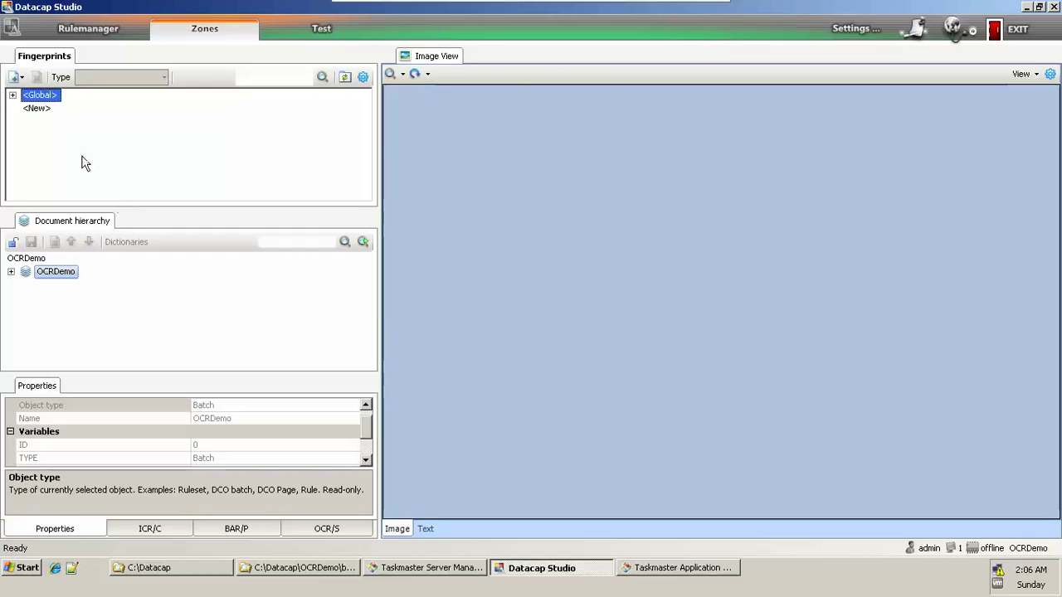
{"action": "key", "text": "Right"}
{"action": "key", "text": "Down"}
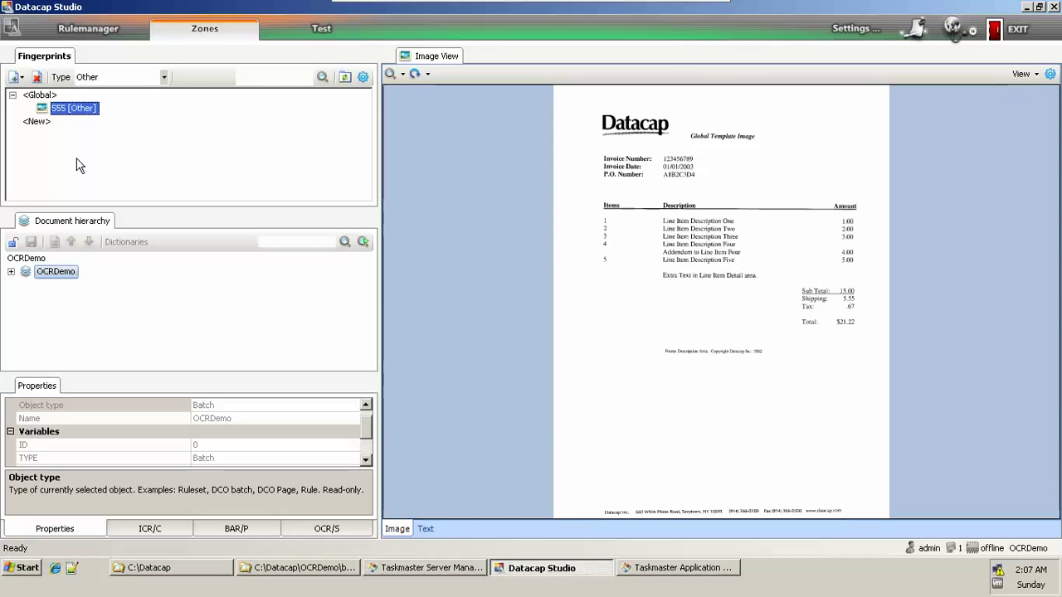
{"action": "left_click", "coordinate": [337, 29]}
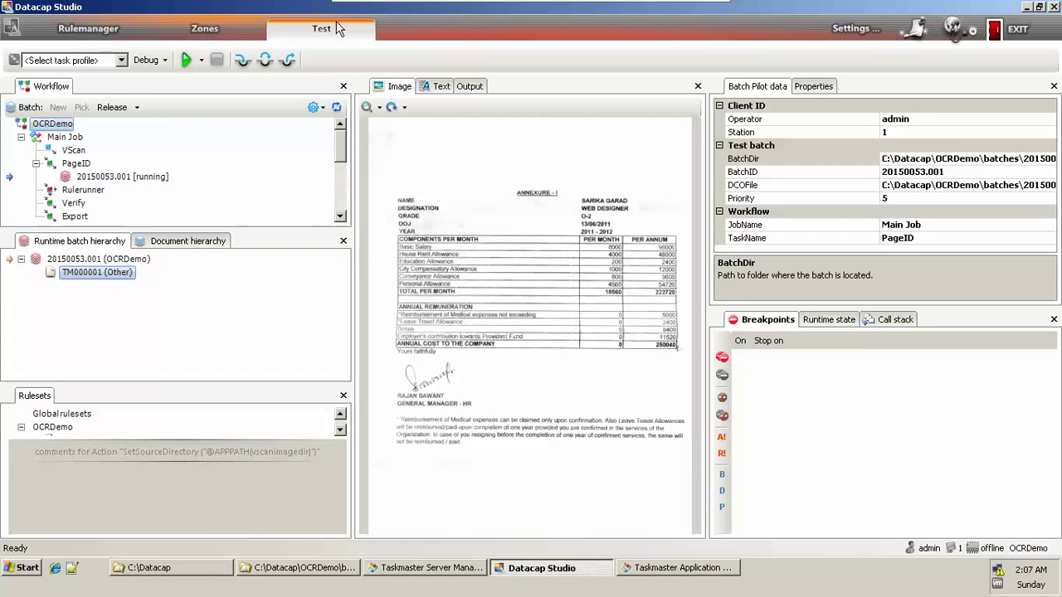
{"action": "left_click", "coordinate": [207, 29]}
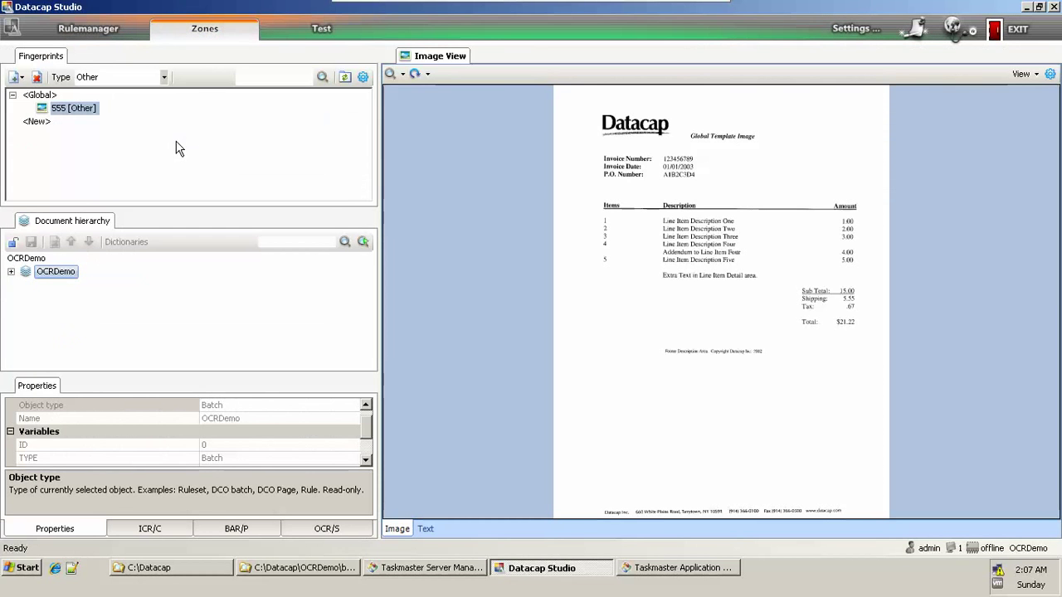
Step: On the Test tab, select the running batch 20150053.001 under PageID
{"action": "left_click", "coordinate": [328, 33]}
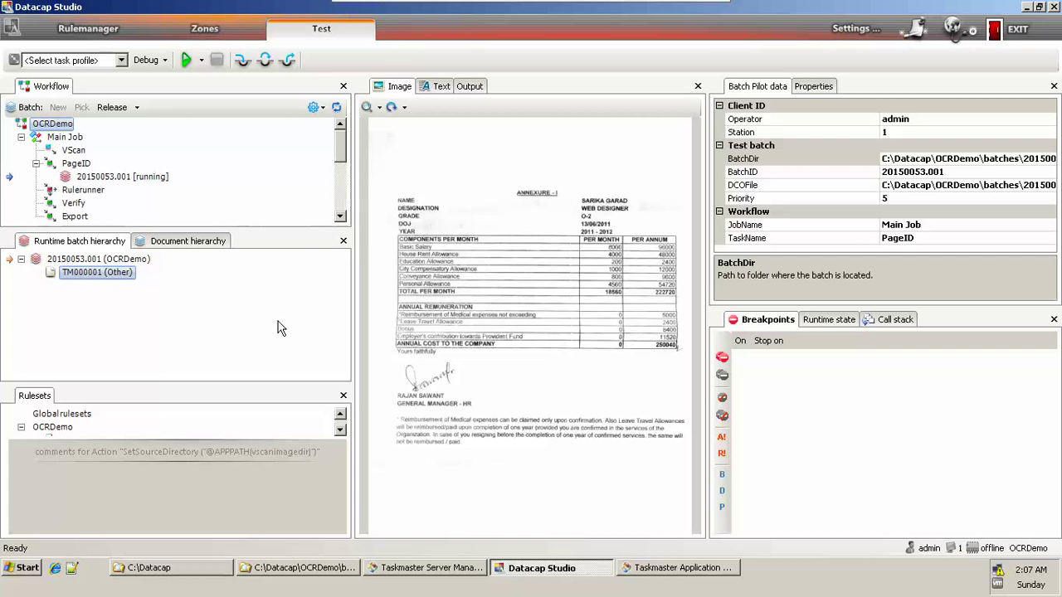
{"action": "left_click", "coordinate": [139, 184]}
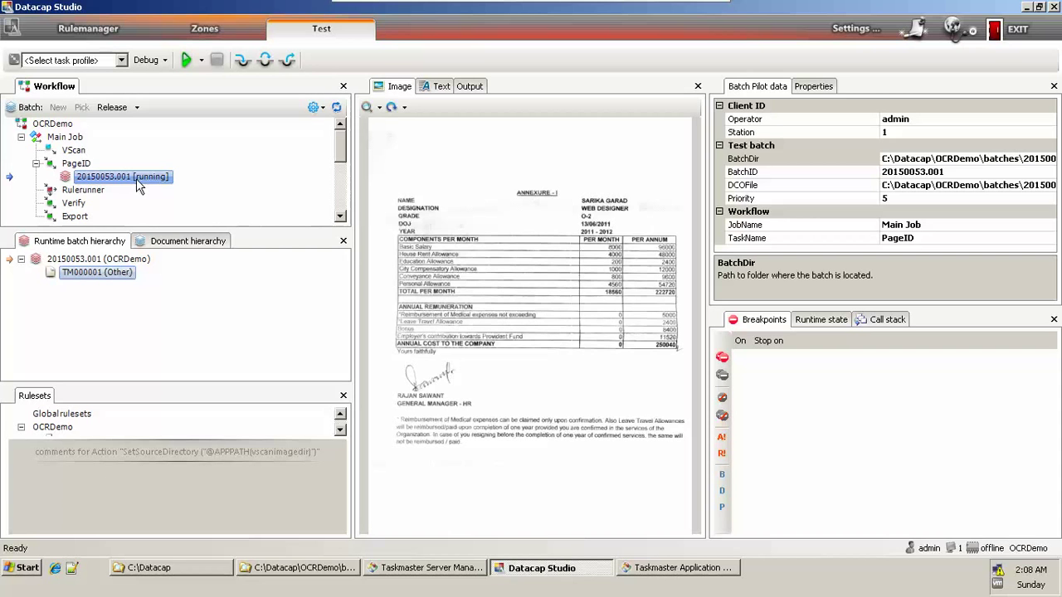
Step: Run the PageID task profile on batch 20150053.001 and mark the task finished
{"action": "right_click", "coordinate": [116, 177]}
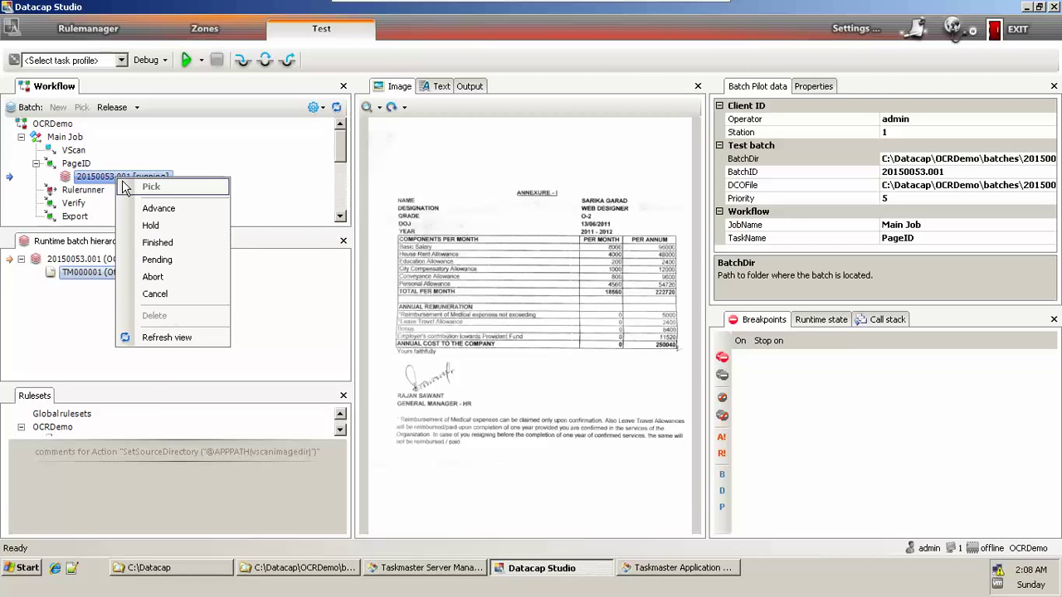
{"action": "left_click", "coordinate": [120, 60]}
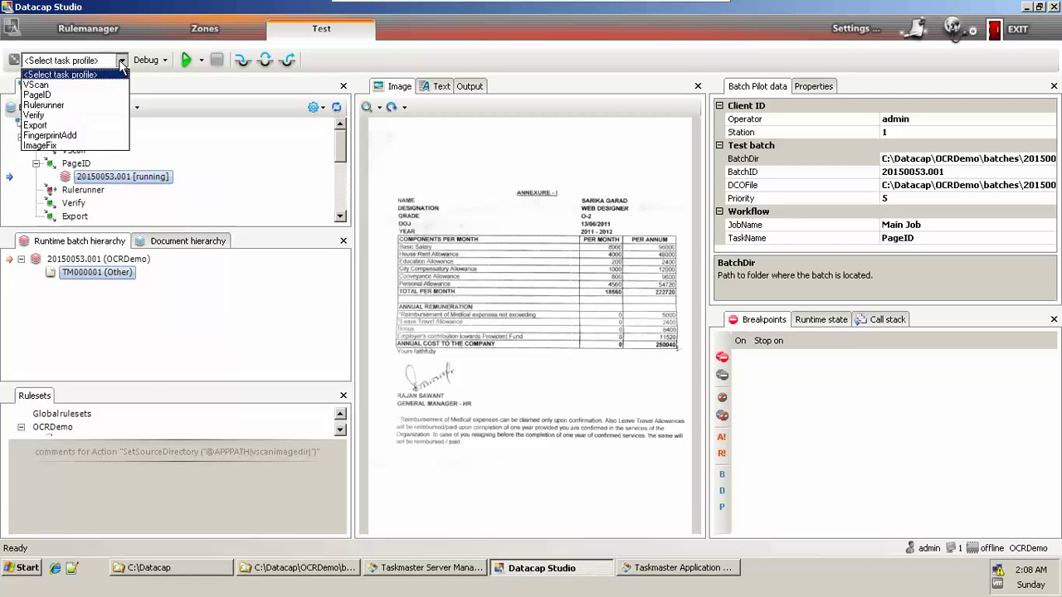
{"action": "left_click", "coordinate": [85, 96]}
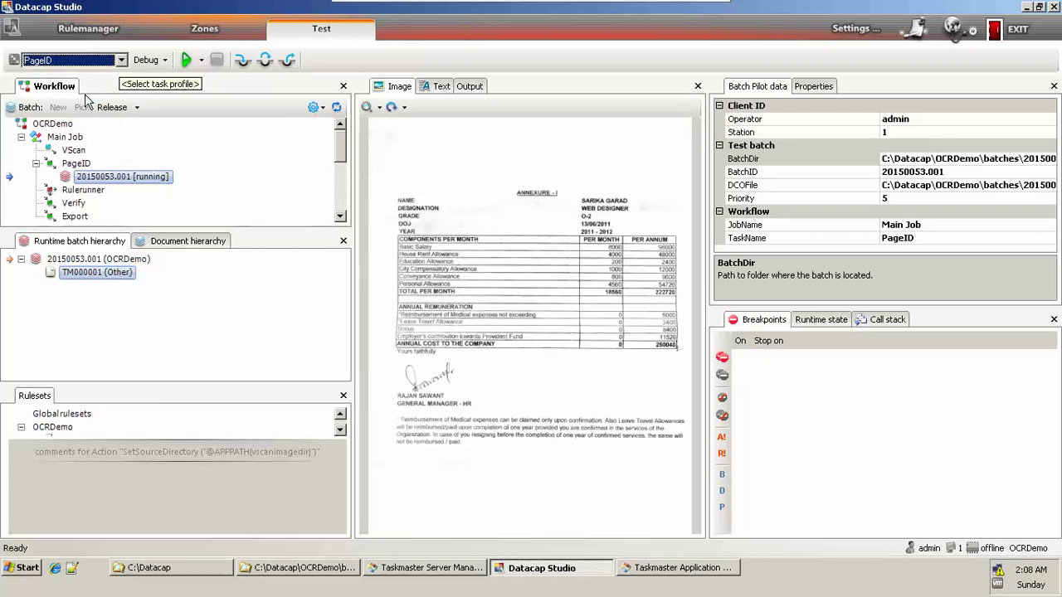
{"action": "left_click", "coordinate": [186, 61]}
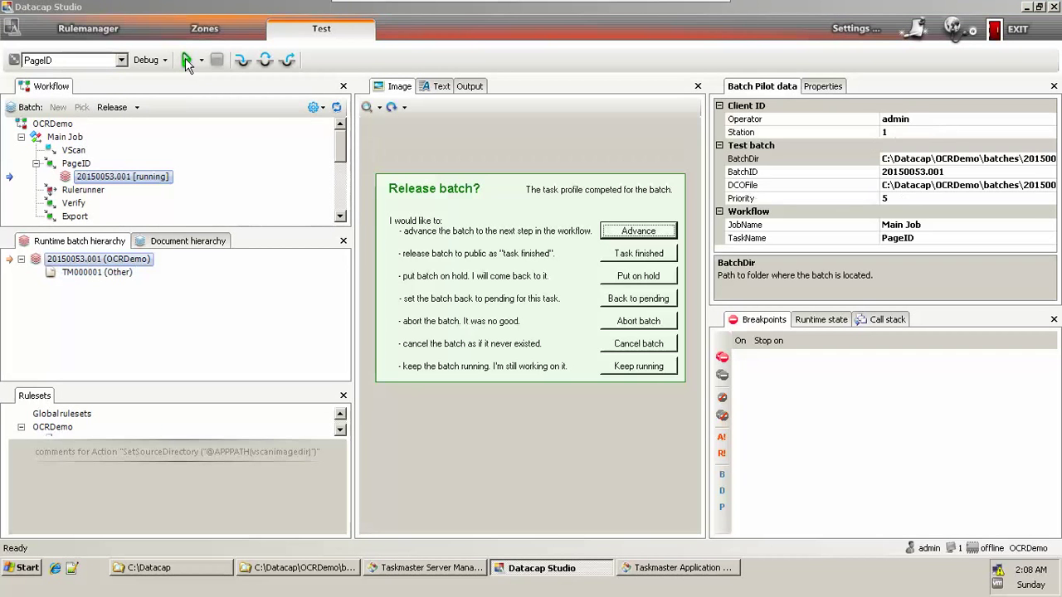
{"action": "left_click", "coordinate": [633, 257]}
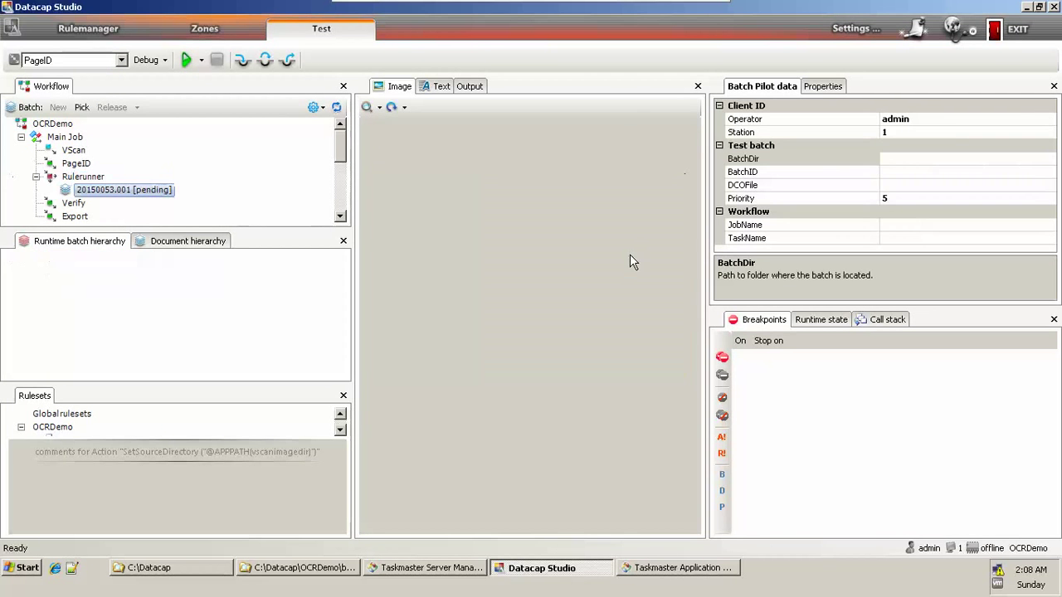
Step: Refresh the Zones fingerprint list and select the new 556 [Other] fingerprint under <New>
{"action": "left_click", "coordinate": [209, 30]}
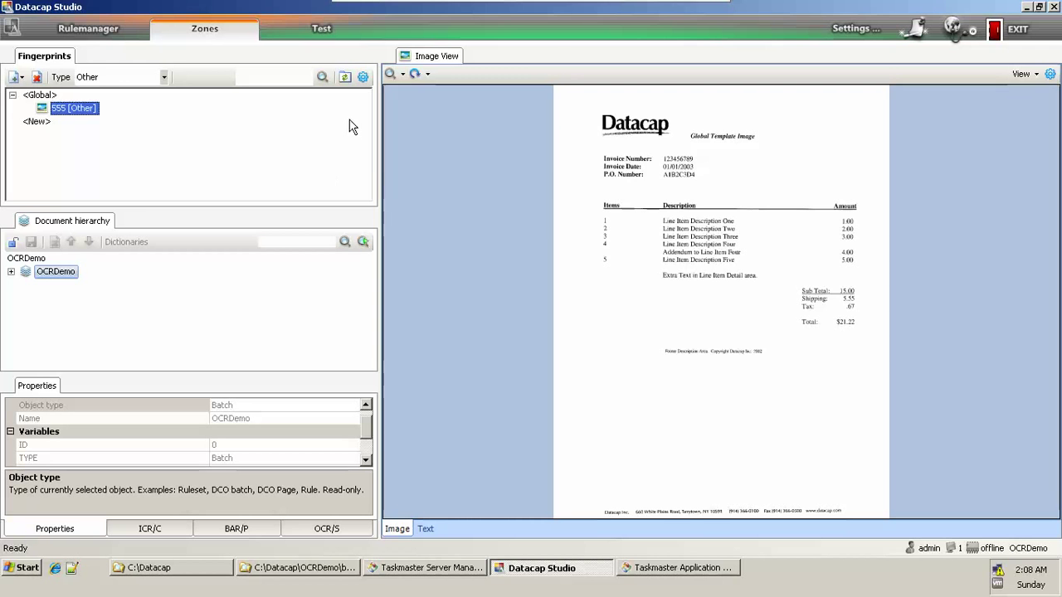
{"action": "left_click", "coordinate": [345, 77]}
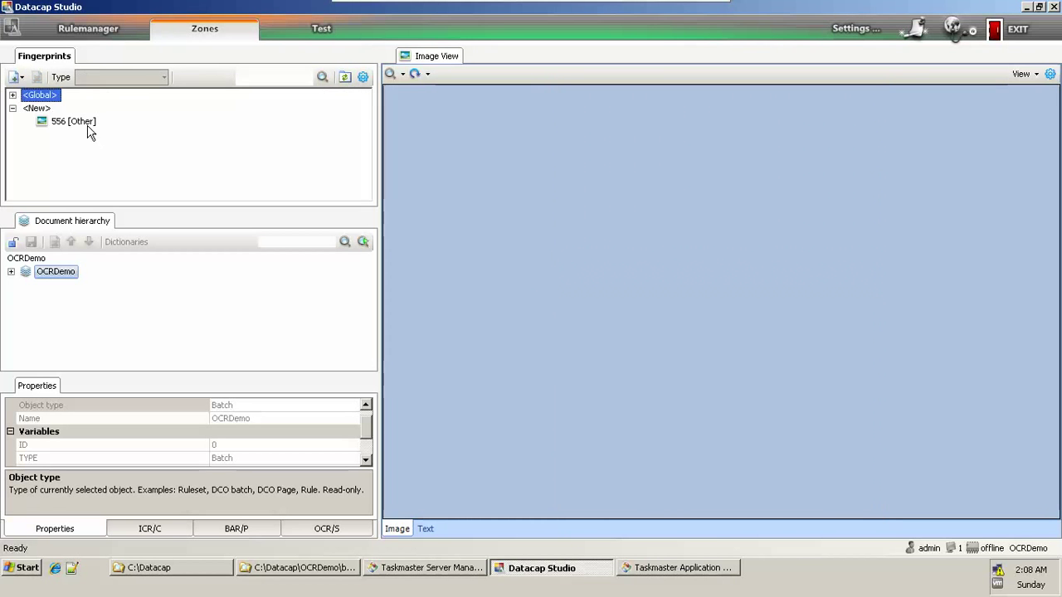
{"action": "left_click", "coordinate": [87, 126]}
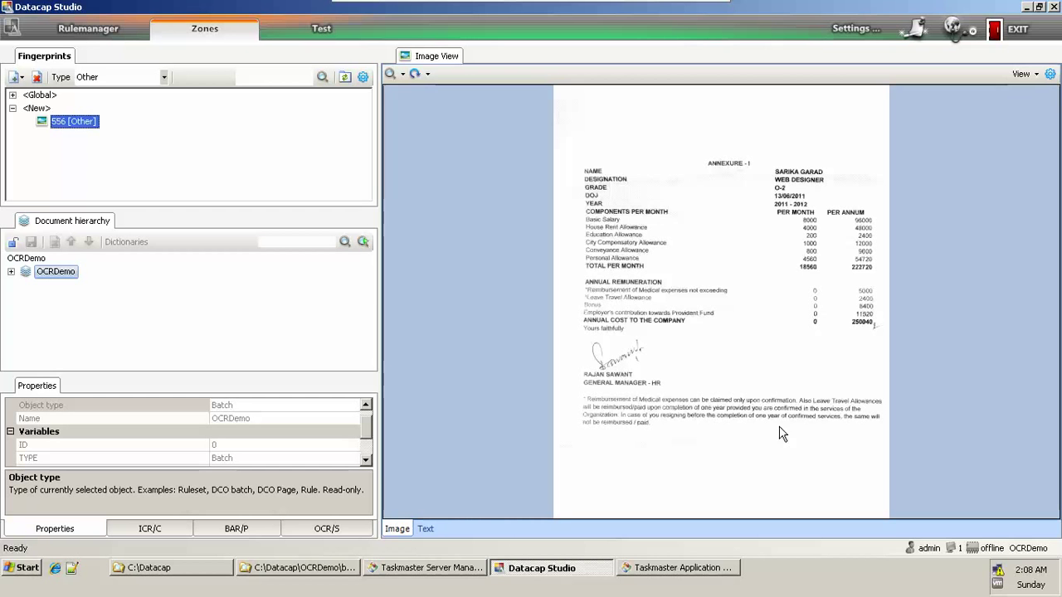
Step: Open the Image Processing settings full screen and run processing on fingerprint 556.tif
{"action": "left_click", "coordinate": [1050, 74]}
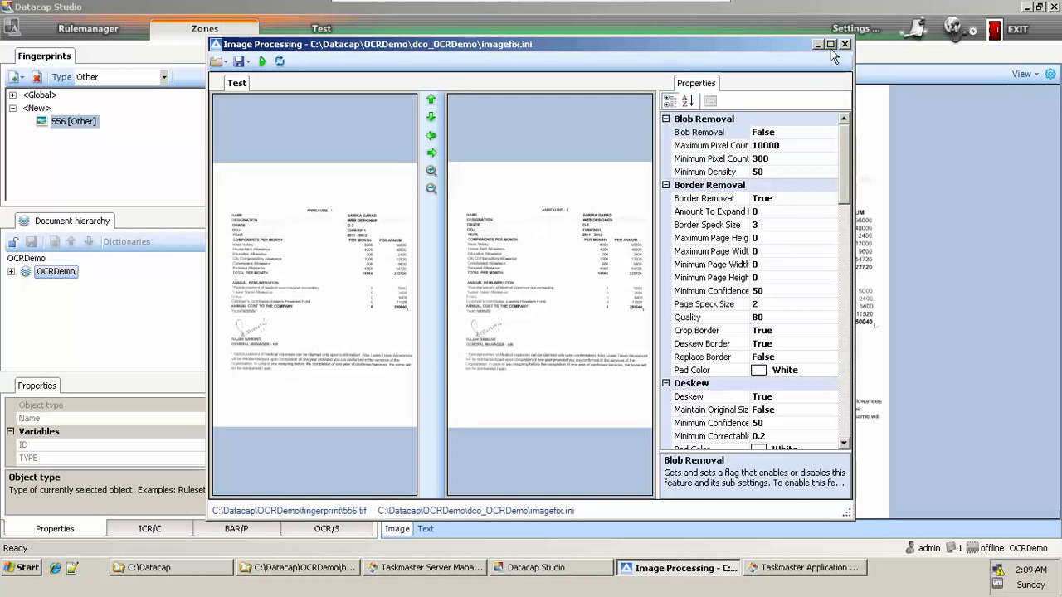
{"action": "left_click", "coordinate": [831, 46]}
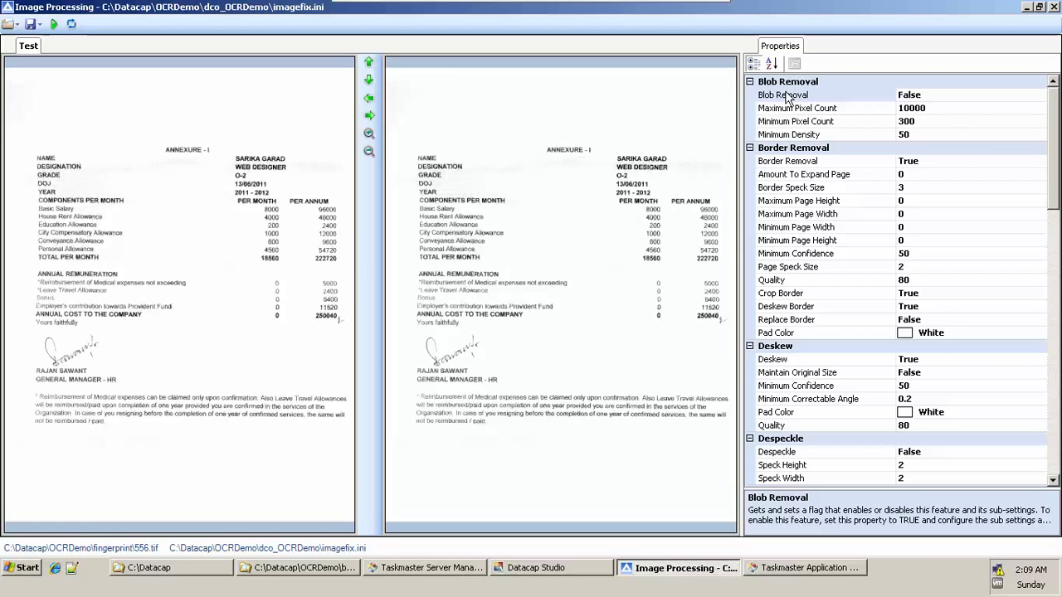
{"action": "left_click", "coordinate": [771, 66]}
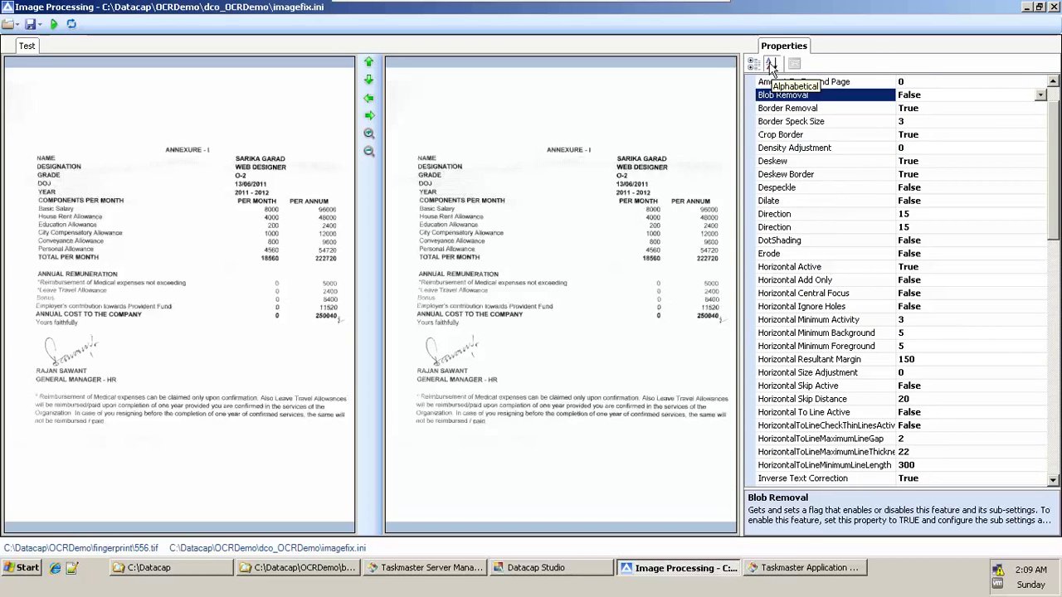
{"action": "left_click", "coordinate": [755, 66]}
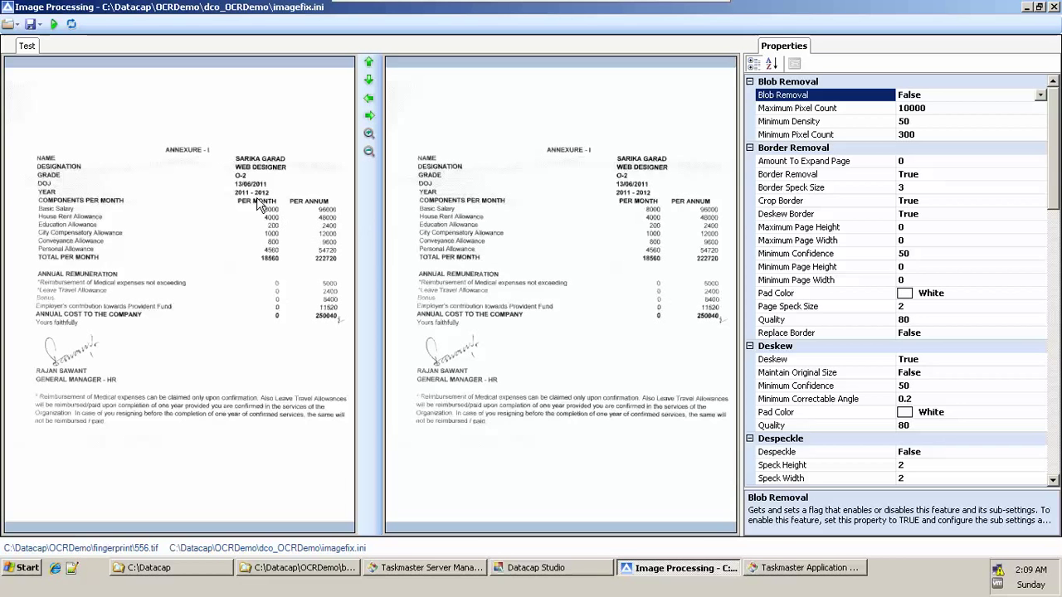
{"action": "left_click", "coordinate": [52, 23]}
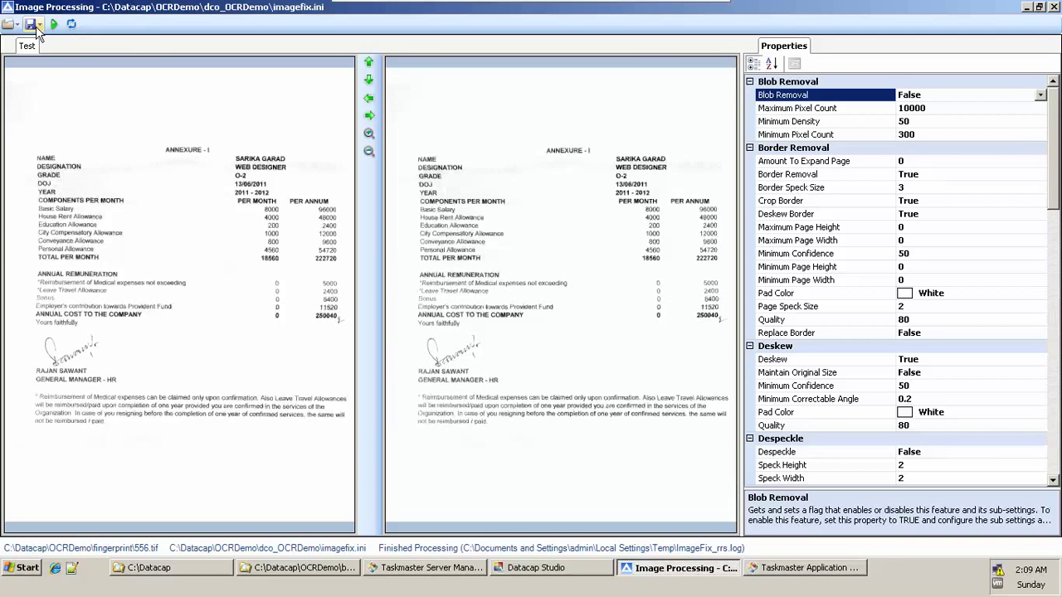
Step: Save the processing settings to imagefix.ini and the processed image, then restore the window
{"action": "left_click", "coordinate": [36, 28]}
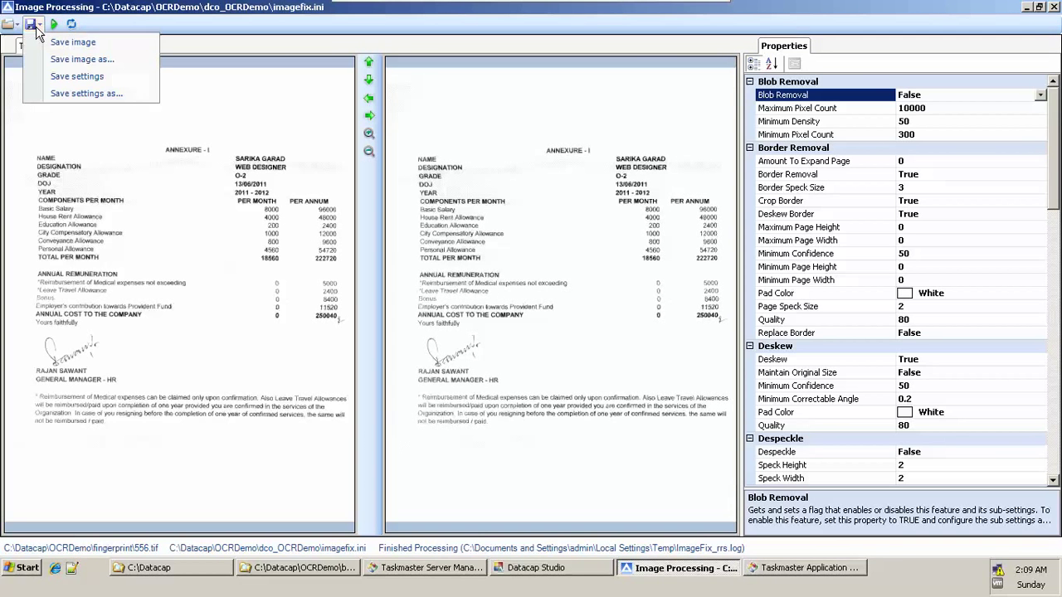
{"action": "left_click", "coordinate": [82, 78]}
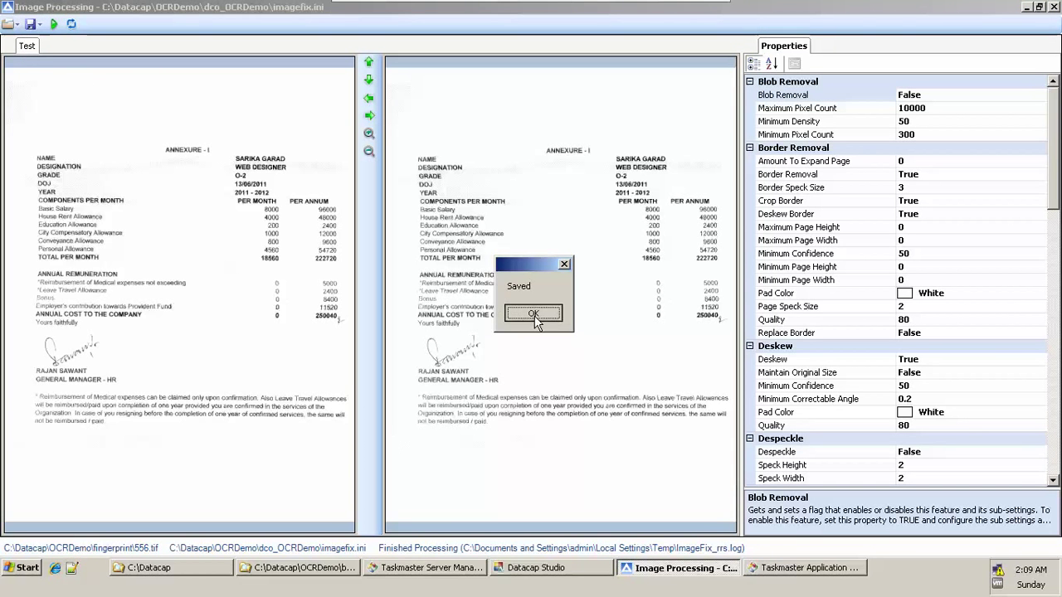
{"action": "left_click", "coordinate": [534, 317]}
{"action": "left_click", "coordinate": [36, 24]}
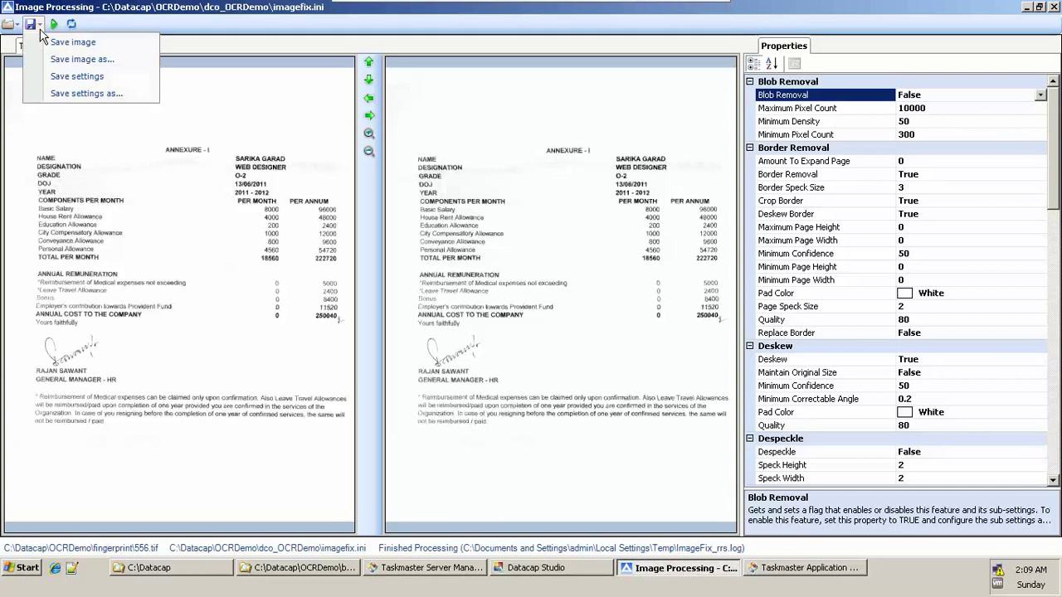
{"action": "left_click", "coordinate": [62, 43]}
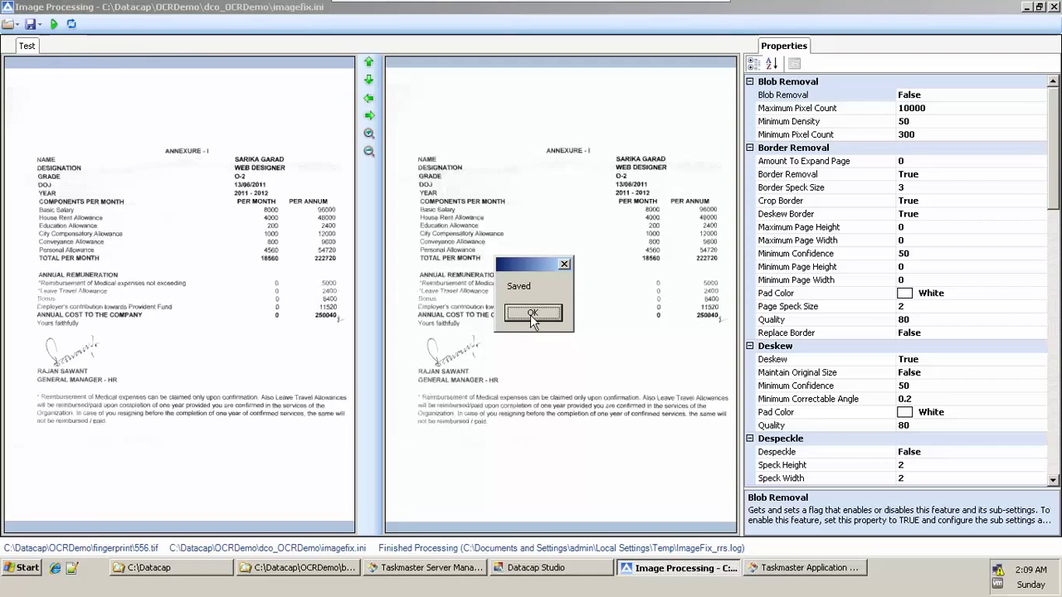
{"action": "left_click", "coordinate": [533, 315]}
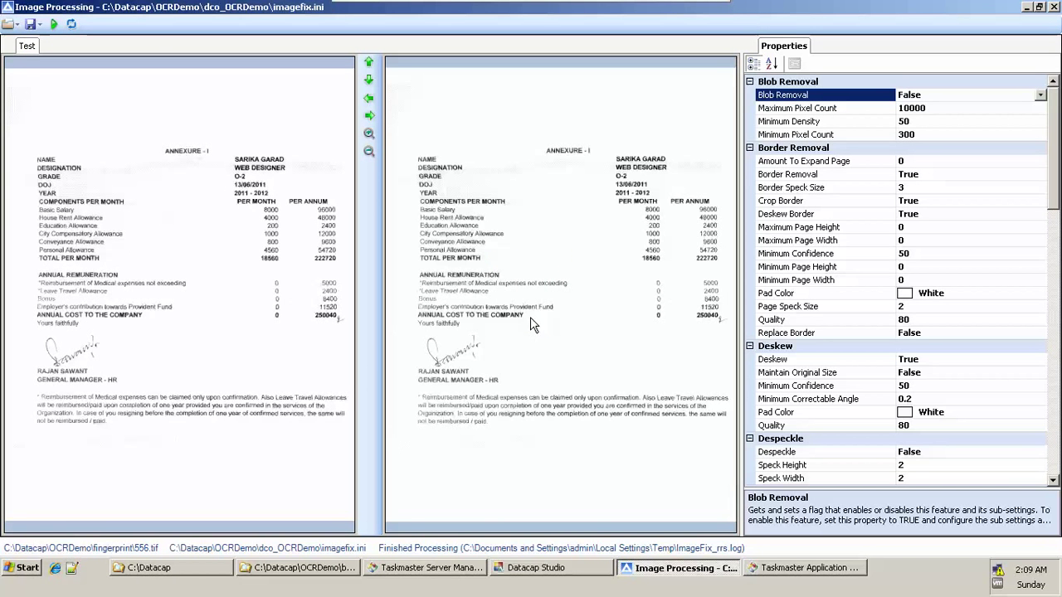
{"action": "left_click", "coordinate": [1039, 7]}
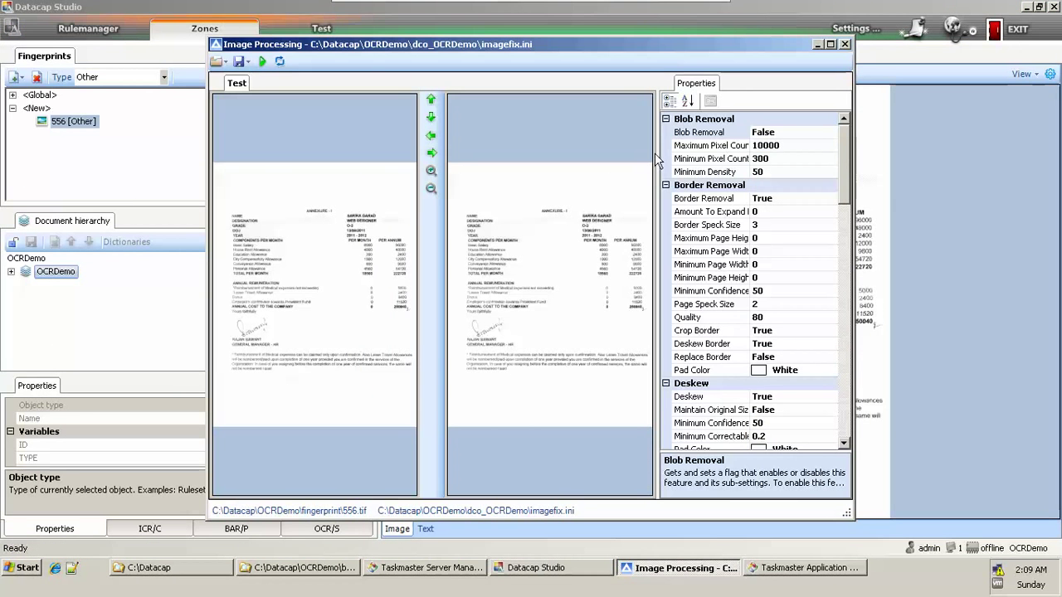
Step: In Explorer, go up from the batch folder to C:\Datacap\OCRDemo and open dco_OCRDemo
{"action": "left_click", "coordinate": [846, 46]}
{"action": "left_click", "coordinate": [265, 573]}
{"action": "key", "text": "BackSpace"}
{"action": "key", "text": "BackSpace"}
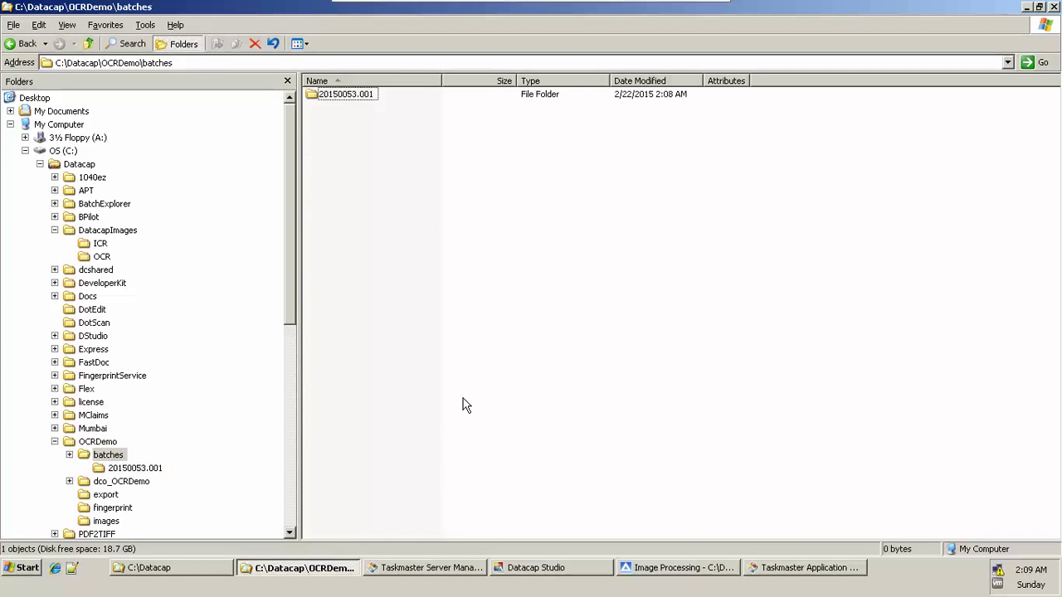
{"action": "key", "text": "Down"}
{"action": "key", "text": "Return"}
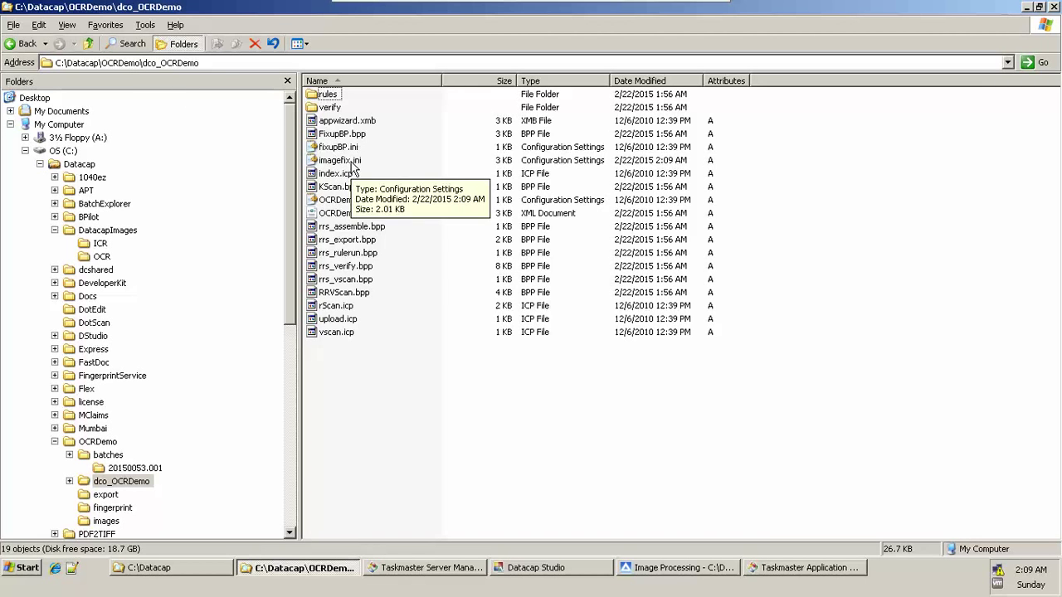
Step: Open imagefix.ini in maximized Notepad and compare its BlobRemoval ON=False ending with Image Processing
{"action": "double_click", "coordinate": [350, 160]}
{"action": "double_click", "coordinate": [455, 130]}
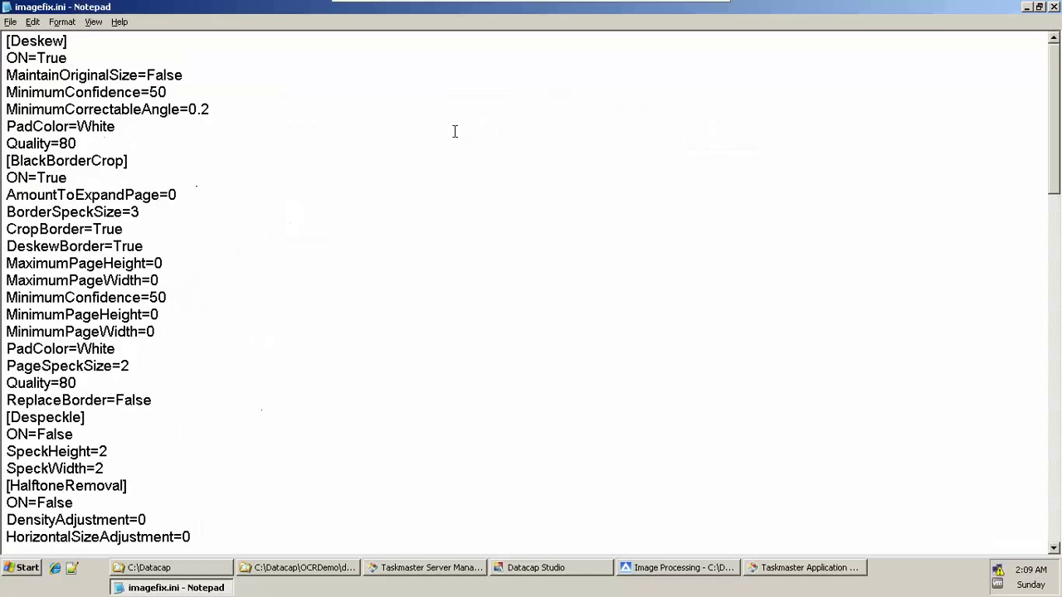
{"action": "left_click", "coordinate": [466, 277]}
{"action": "key", "text": "Down"}
{"action": "key", "text": "Down"}
{"action": "key", "text": "Down"}
{"action": "key", "text": "Down"}
{"action": "key", "text": "Down"}
{"action": "key", "text": "Down"}
{"action": "key", "text": "Down"}
{"action": "key", "text": "Down"}
{"action": "key", "text": "Down"}
{"action": "key", "text": "Down"}
{"action": "key", "text": "Down"}
{"action": "key", "text": "Down"}
{"action": "key", "text": "Down"}
{"action": "key", "text": "Down"}
{"action": "key", "text": "Down"}
{"action": "key", "text": "Down"}
{"action": "key", "text": "Down"}
{"action": "key", "text": "Down"}
{"action": "key", "text": "Down"}
{"action": "key", "text": "Down"}
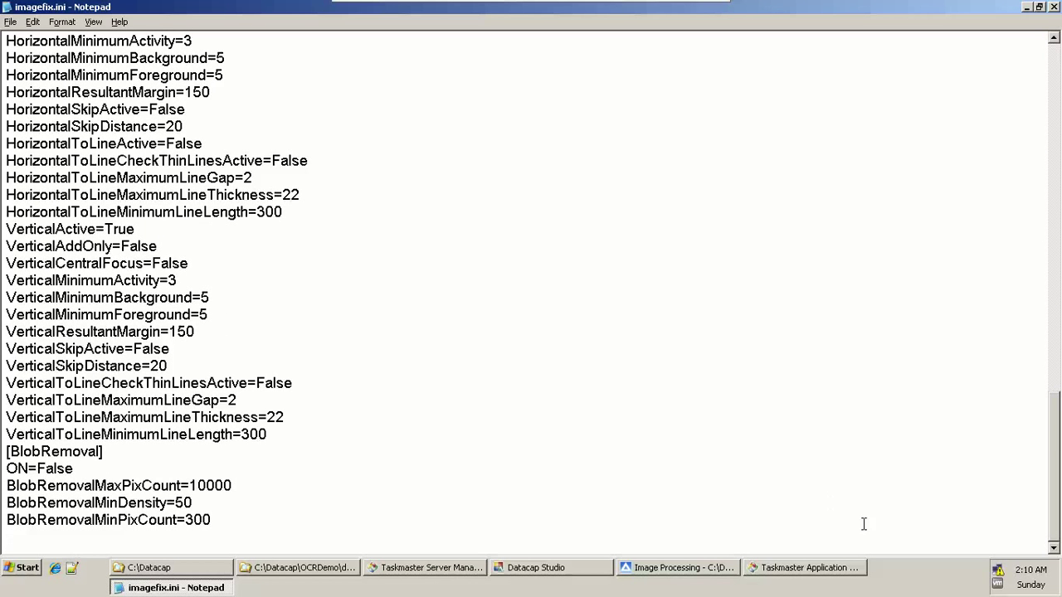
{"action": "left_click", "coordinate": [691, 570]}
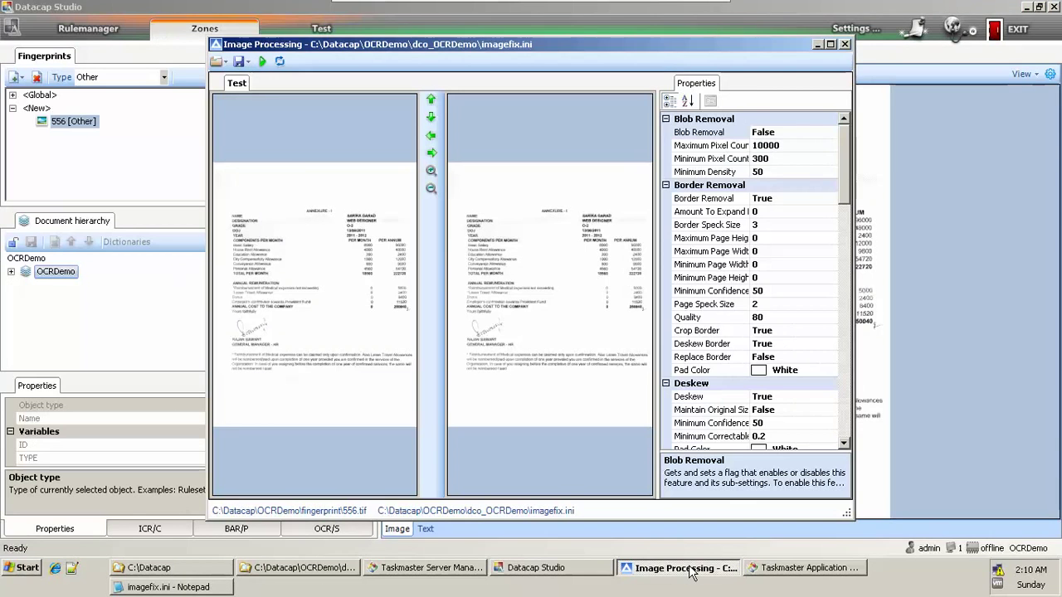
{"action": "left_click", "coordinate": [687, 571]}
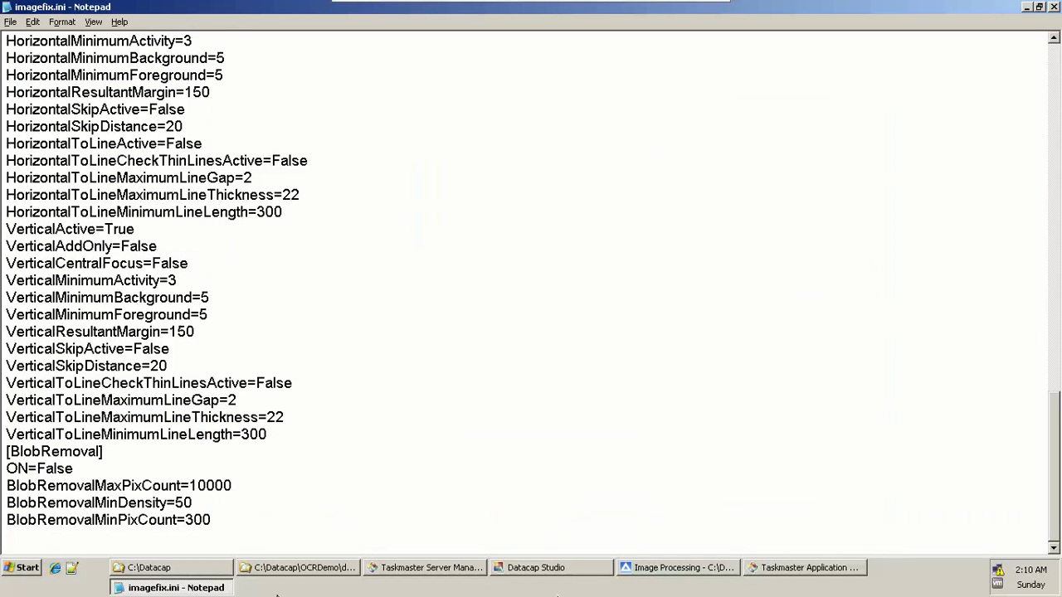